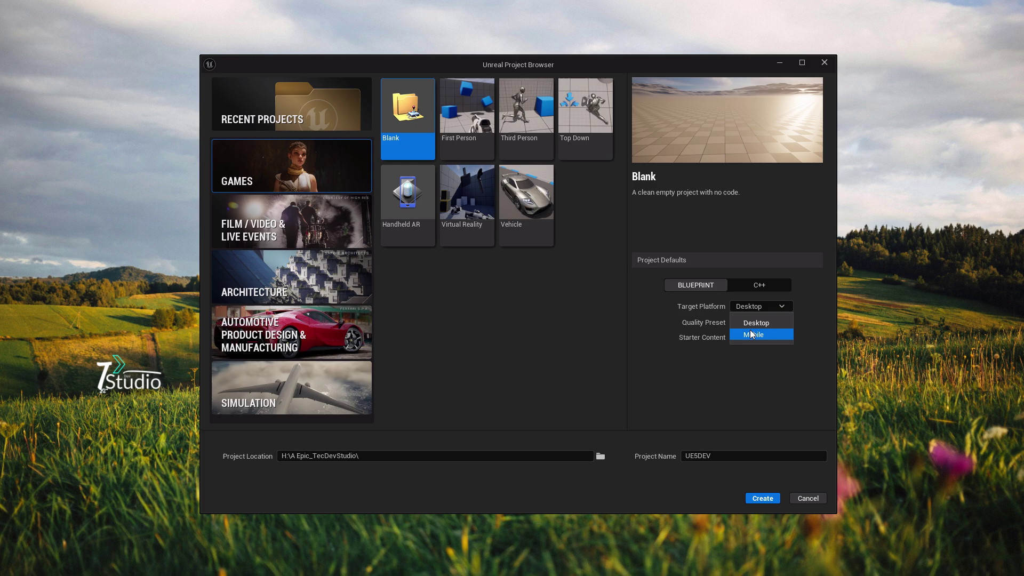
Step: Create the Blank Blueprint project UESDEV with Mobile target platform and Scalable quality preset
left_click(752, 334)
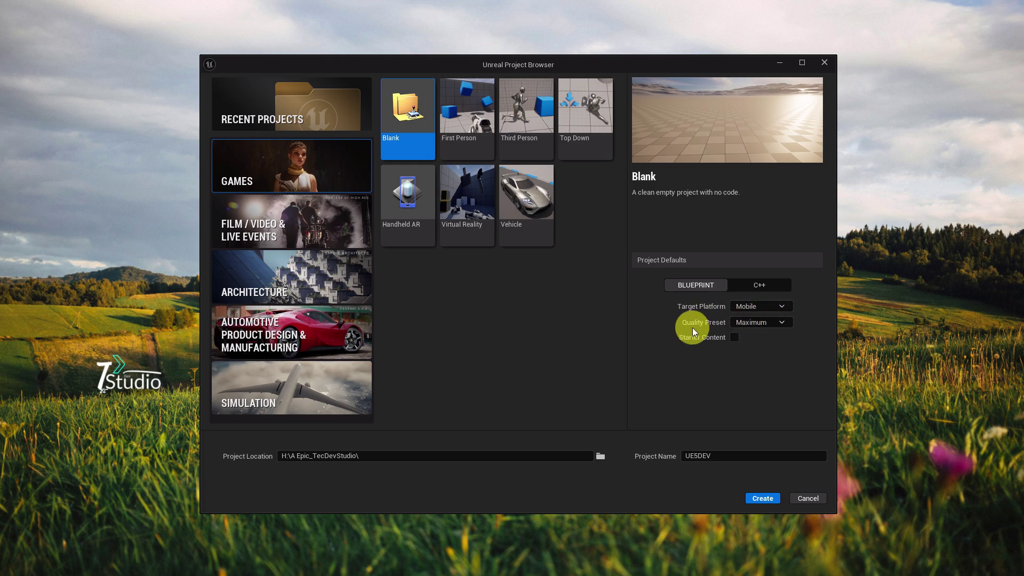
left_click(747, 323)
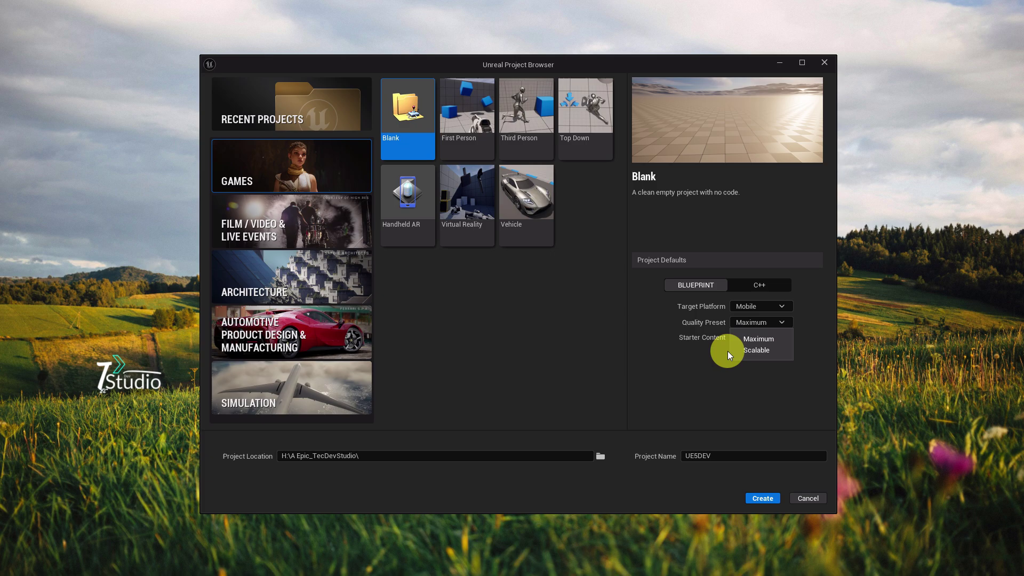
left_click(765, 349)
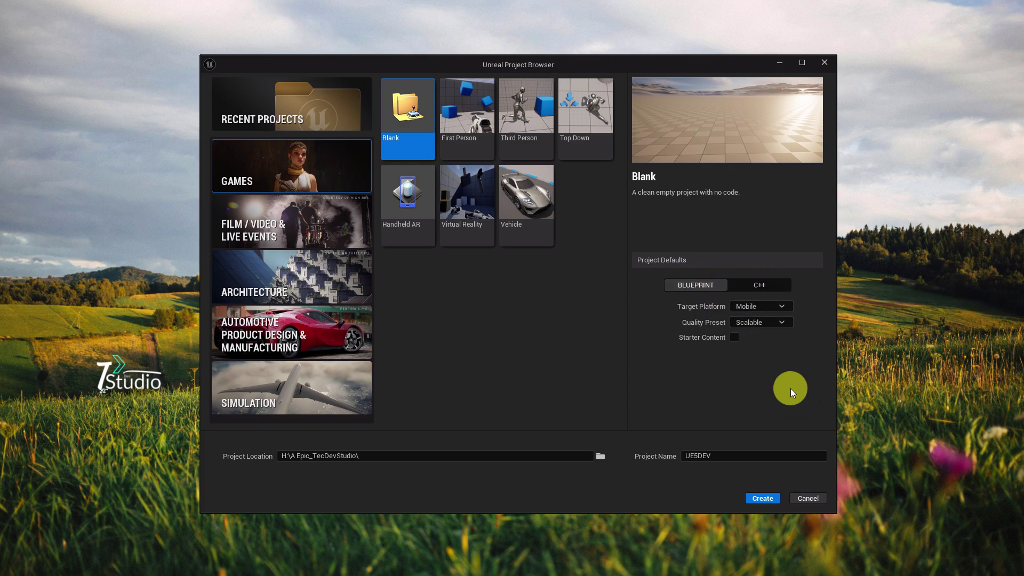
left_click(749, 497)
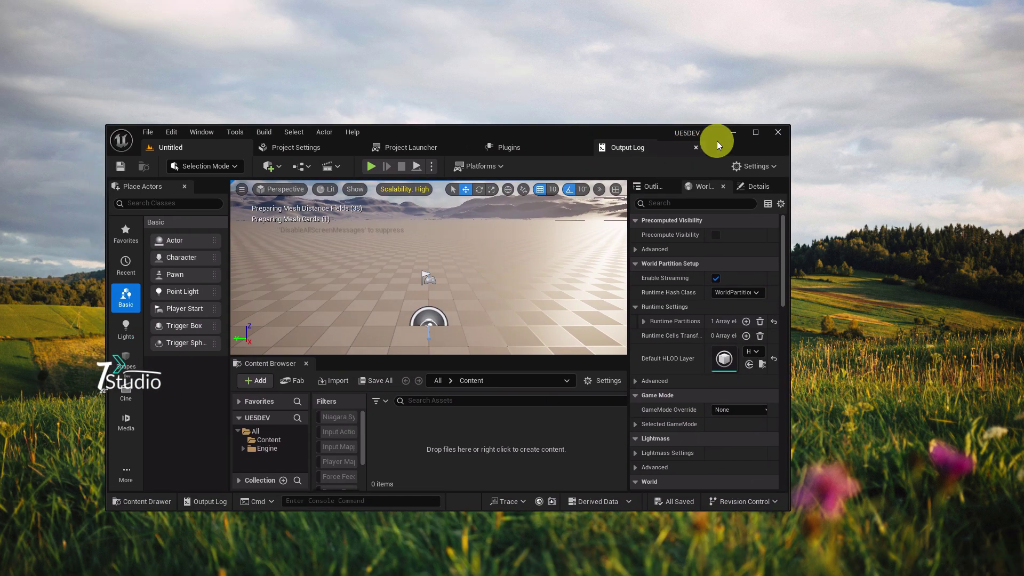
Step: Maximize the editor and load the default layout: viewport, Outliner and Details only
left_click(760, 131)
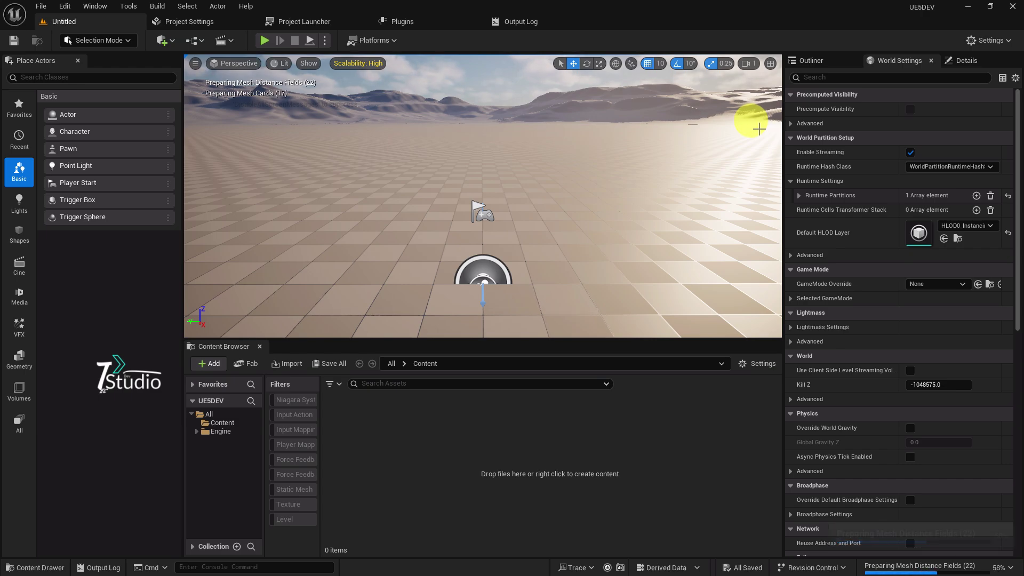
mouse_move(926, 9)
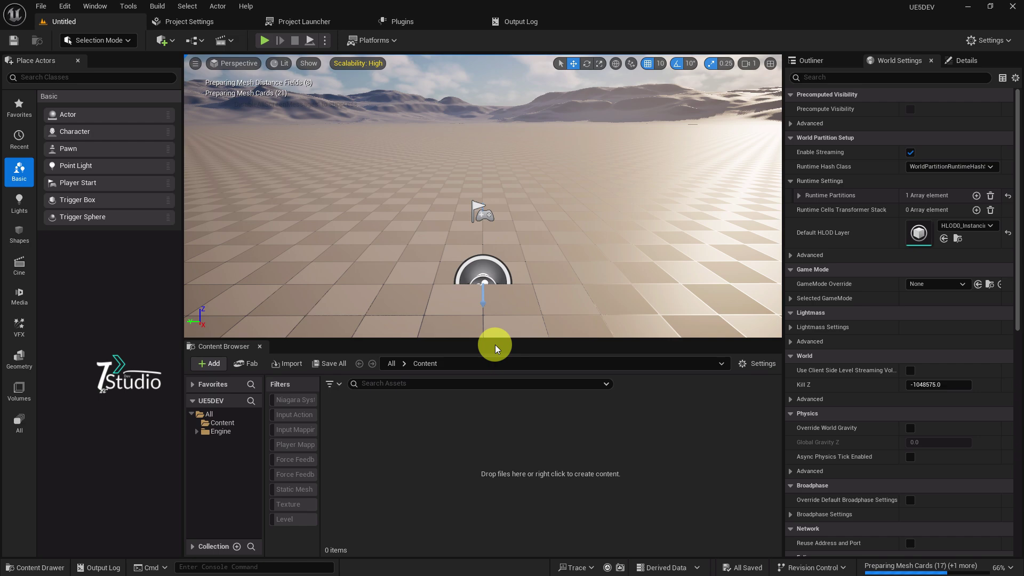
left_click(95, 6)
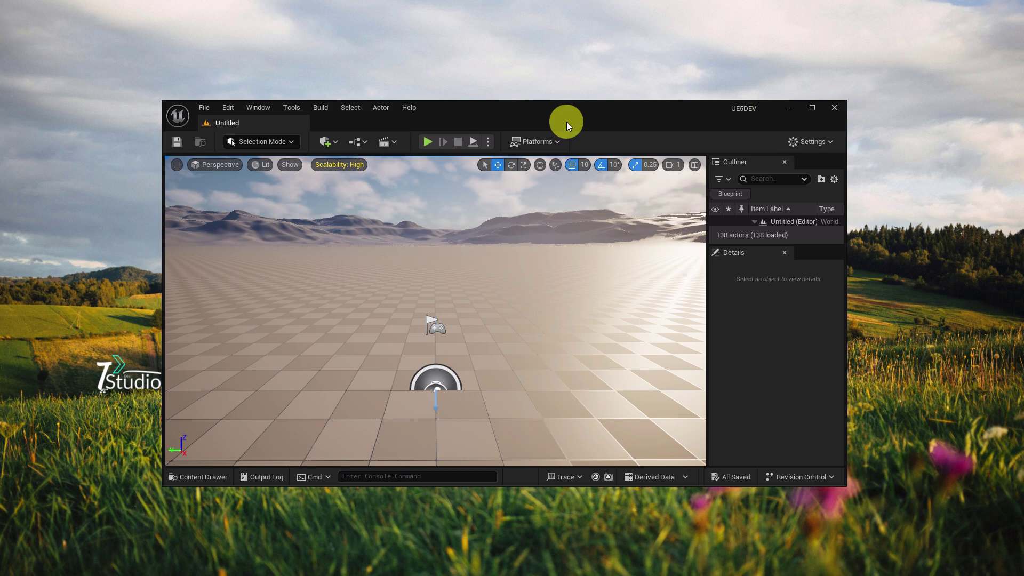
left_click(796, 111)
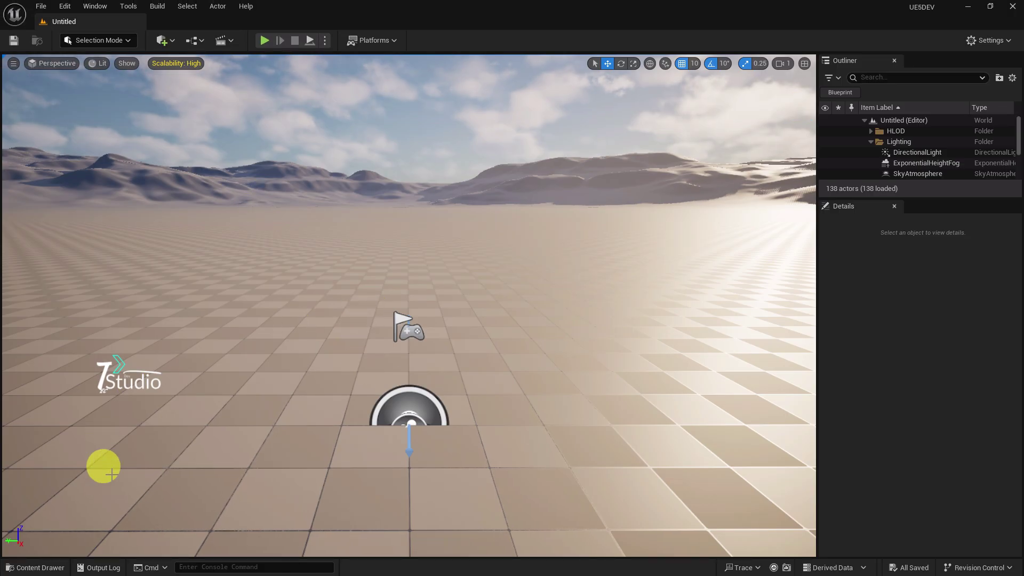
Step: Create a new level named Map in the Content folder and open it, answering the save prompt
left_click(35, 568)
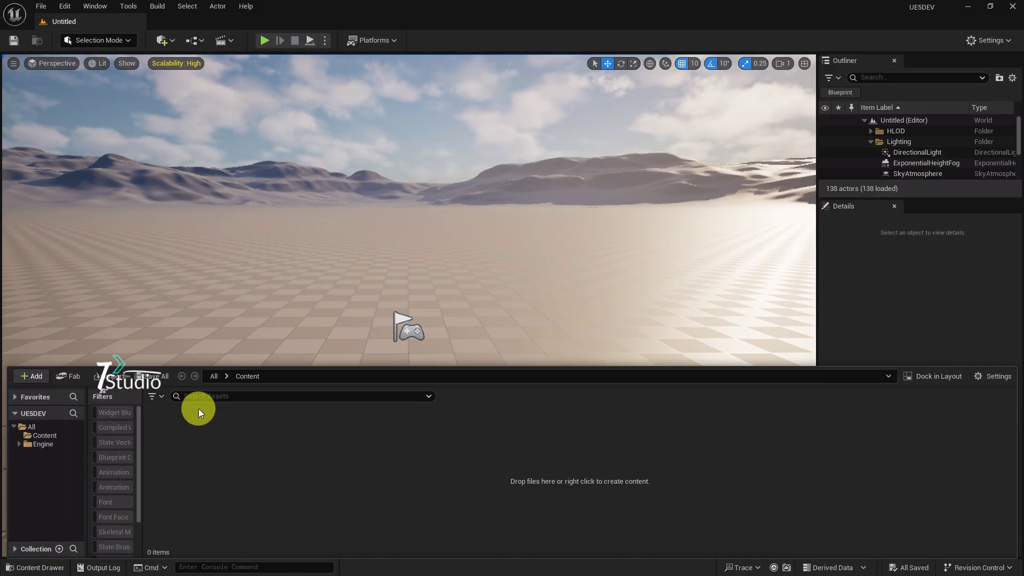
right_click(199, 408)
left_click(243, 231)
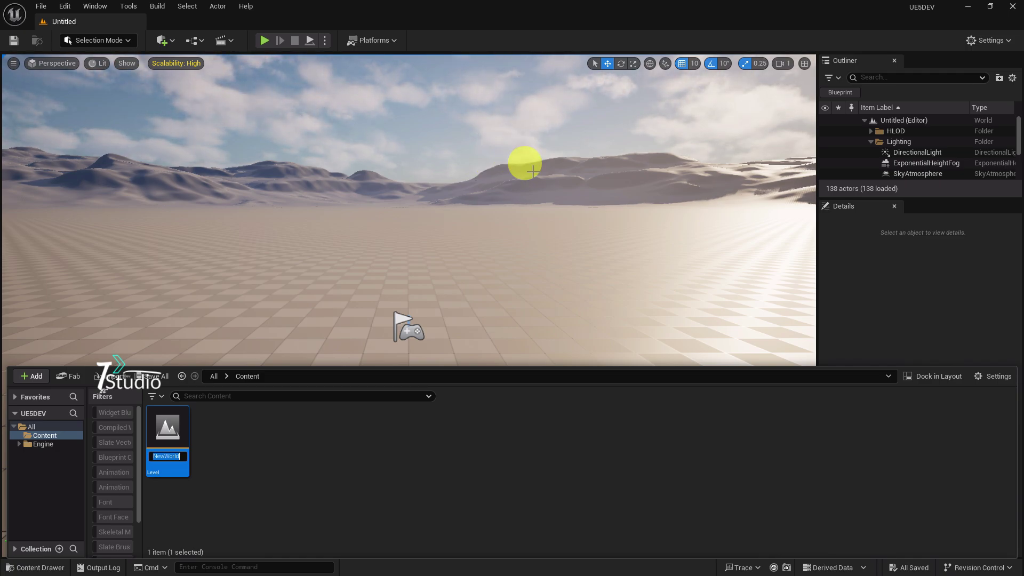
type("mAP")
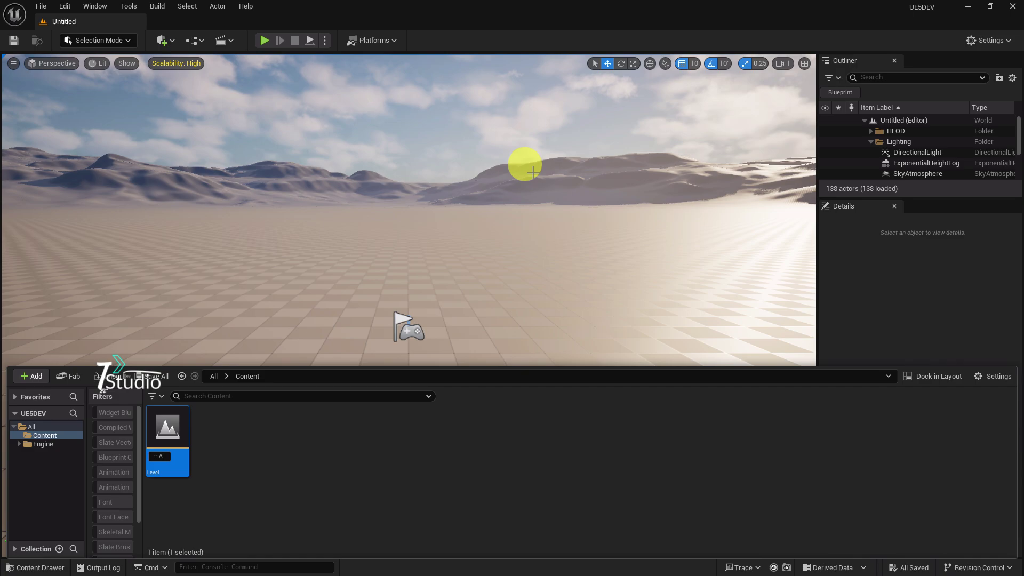
key("BackSpace")
key("BackSpace")
type("Map")
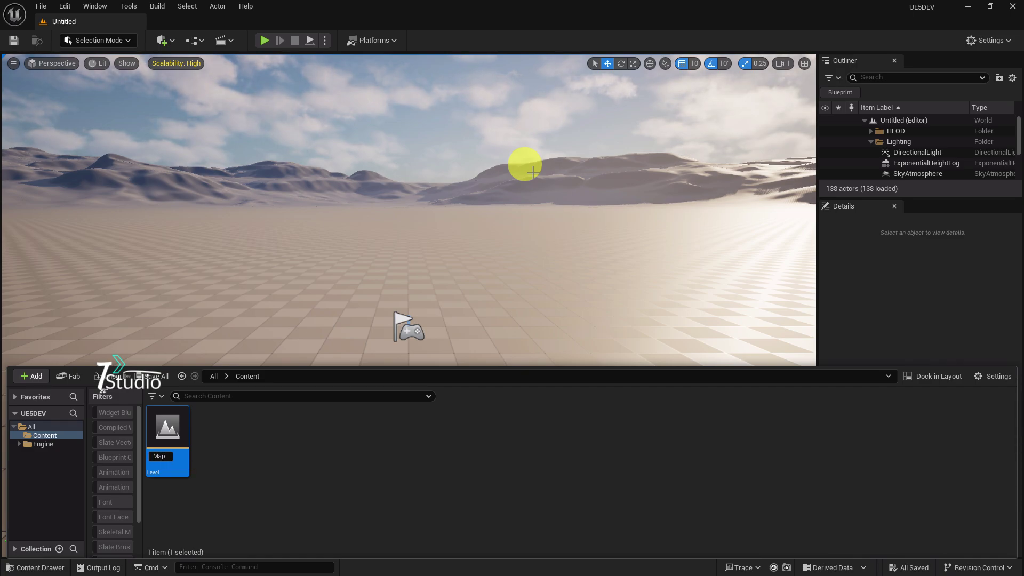
key("Return")
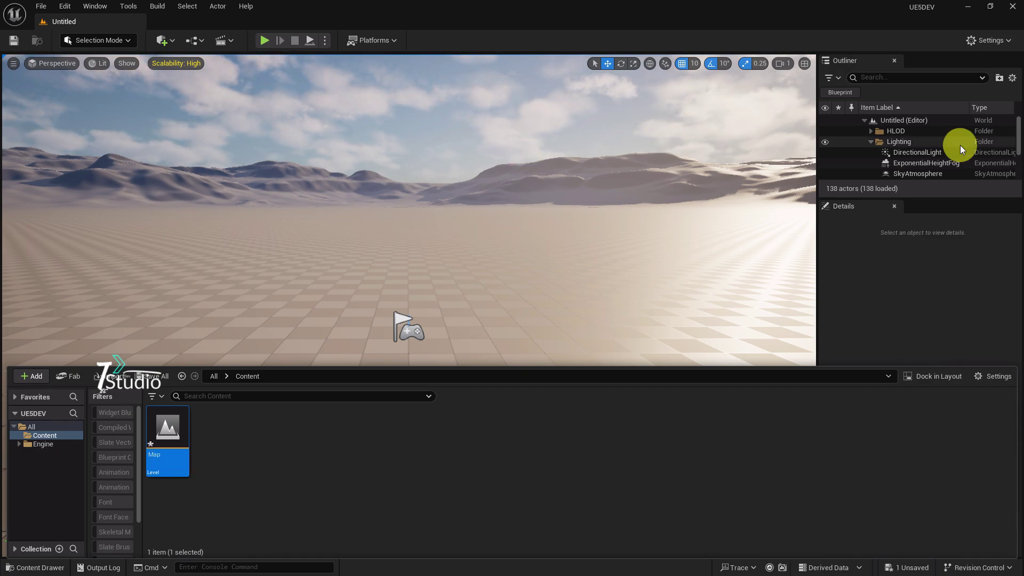
double_click(163, 416)
left_click(533, 415)
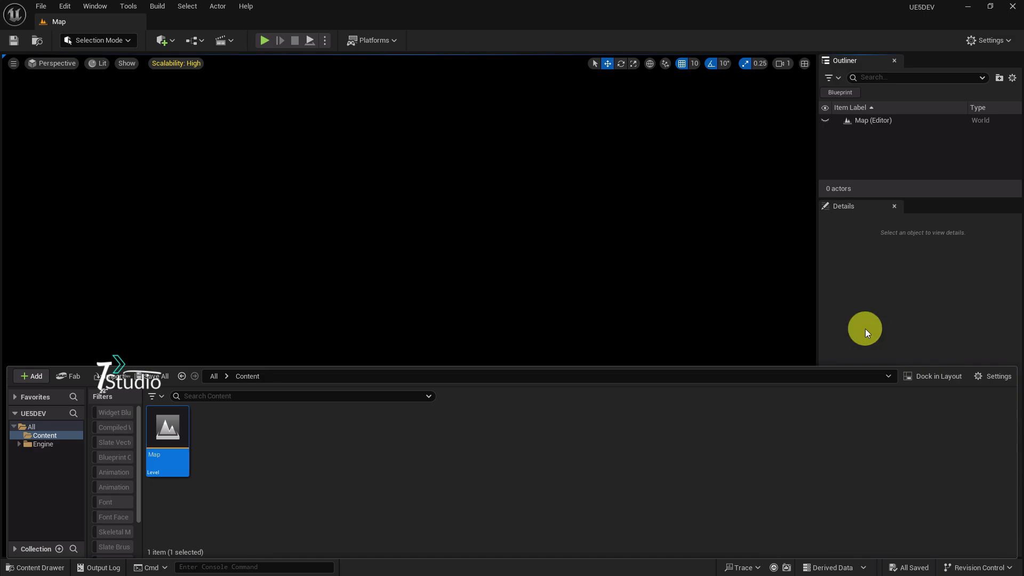
Step: Create a 1x1-component, 64×64 landscape in Landscape Mode, then return to Selection Mode
left_click(119, 41)
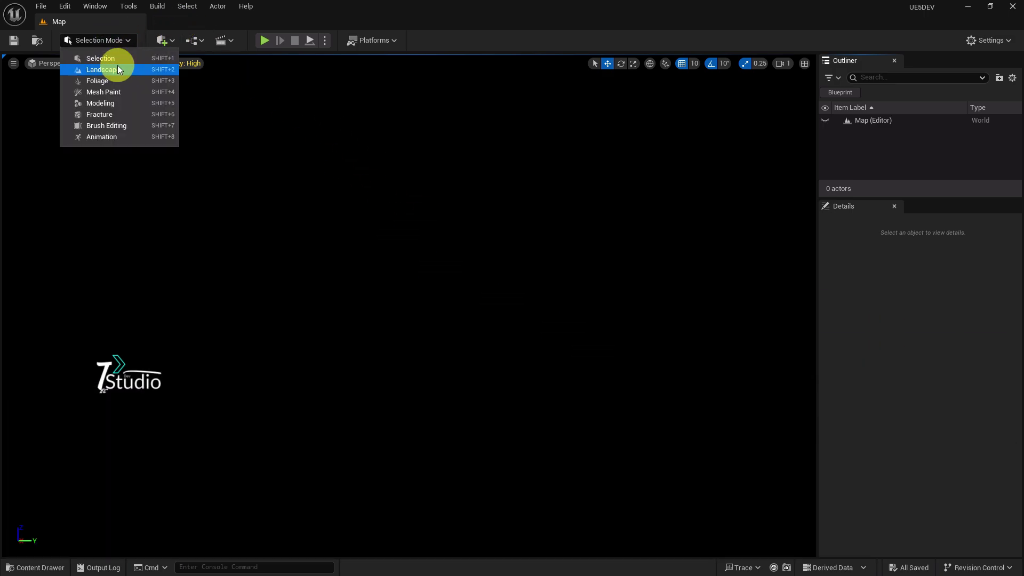
left_click(347, 177)
key("shift+2")
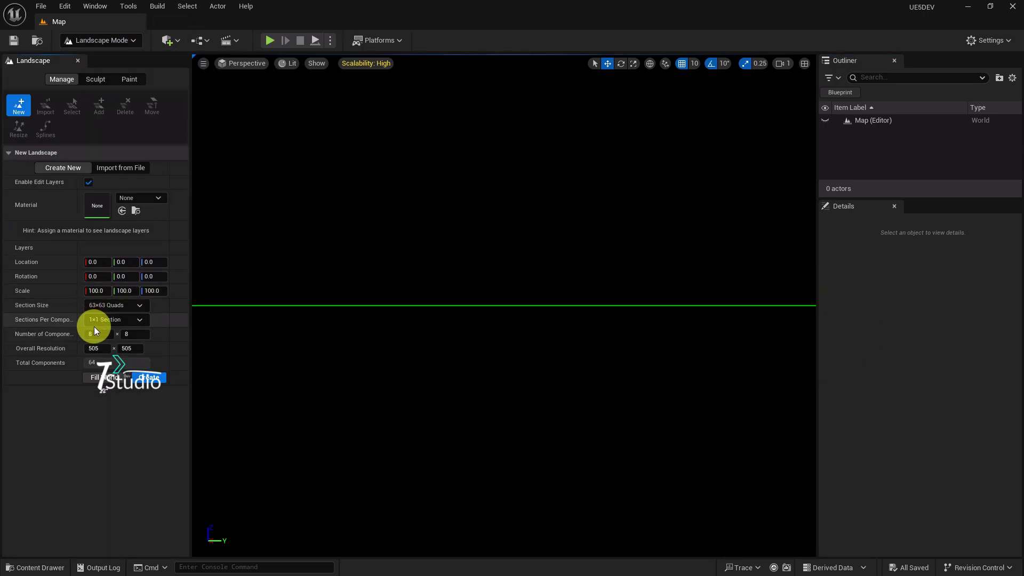
left_click_drag(98, 330, 85, 331)
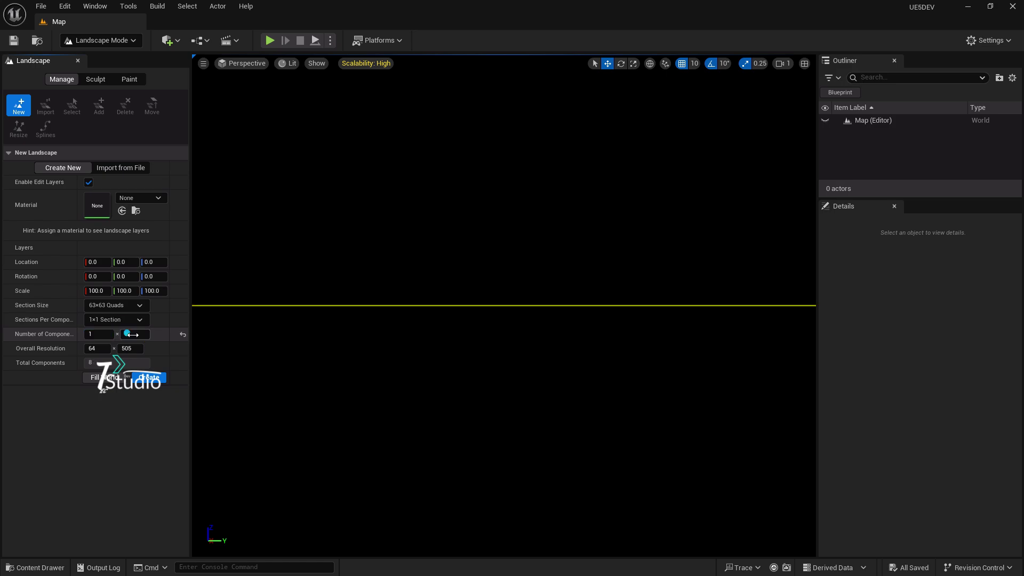
left_click(154, 377)
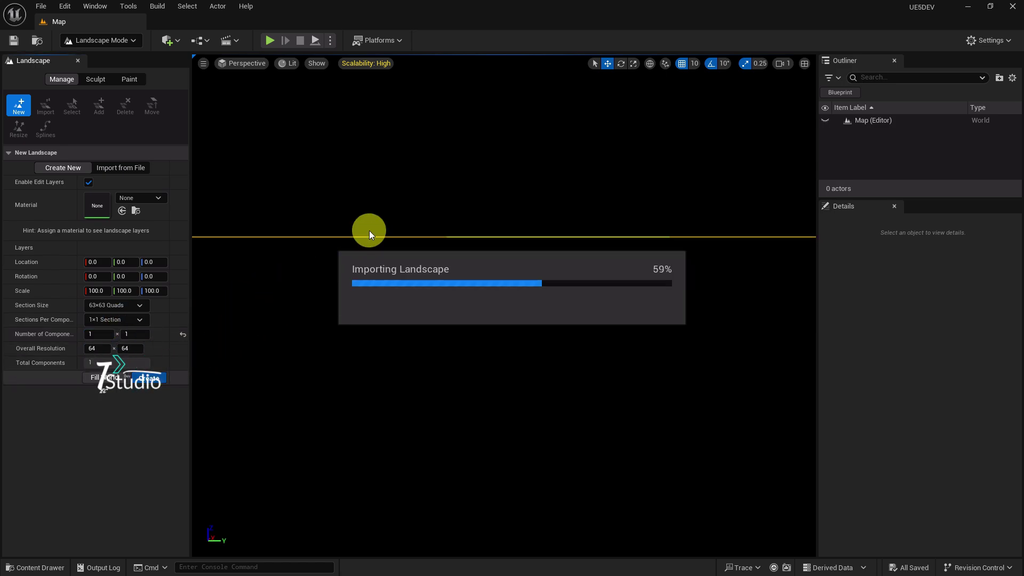
left_click(100, 40)
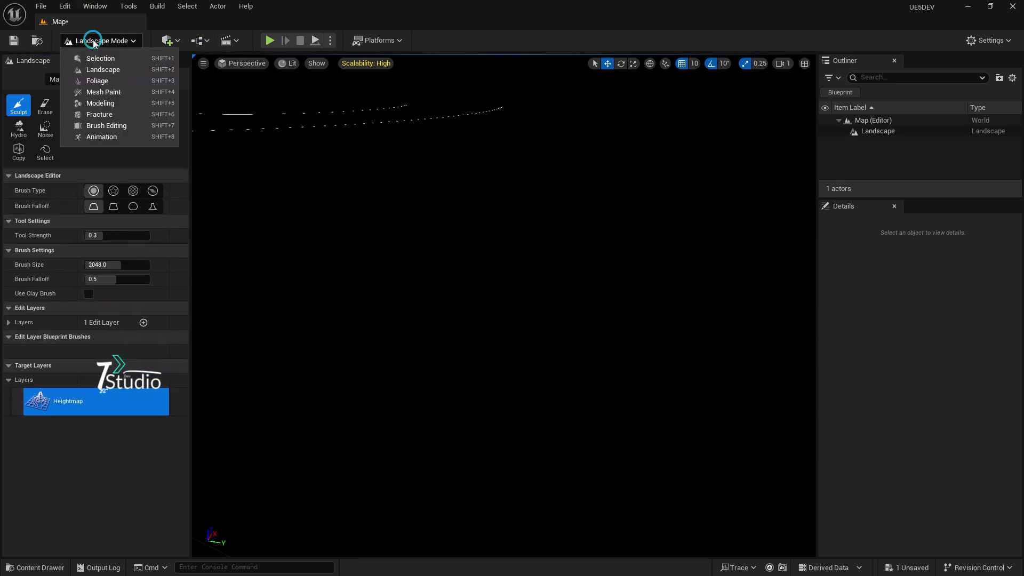
left_click(92, 56)
Step: Place a DirectionalLight and a SkyLight in the Map level
left_click(164, 40)
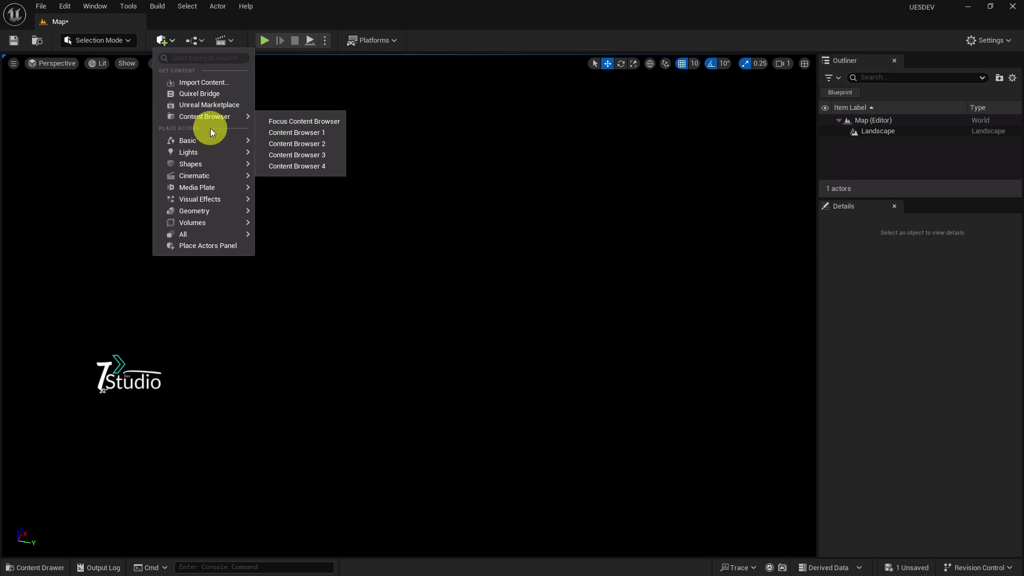
mouse_move(213, 155)
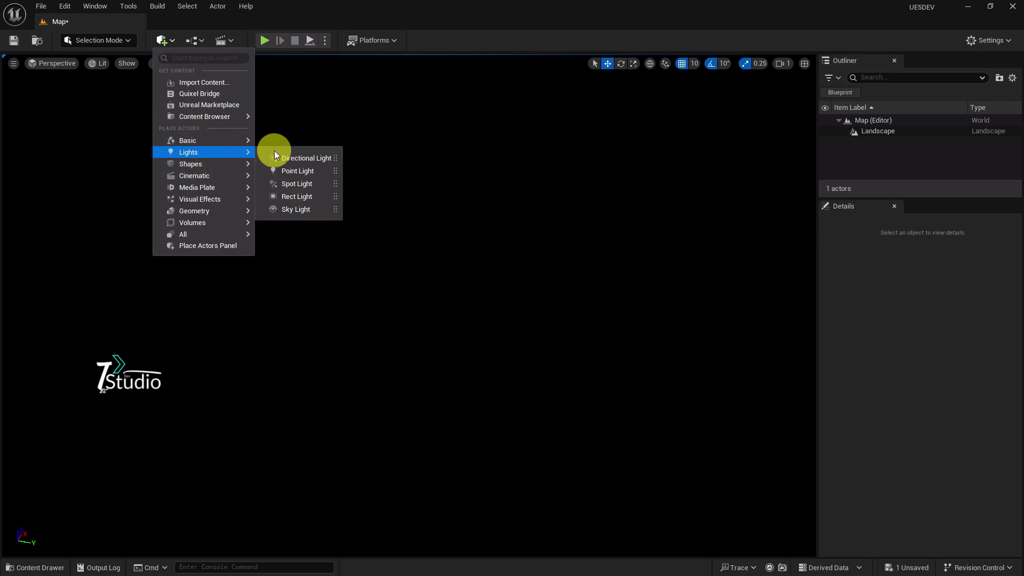
left_click_drag(274, 154, 333, 232)
right_click_drag(333, 233, 260, 147)
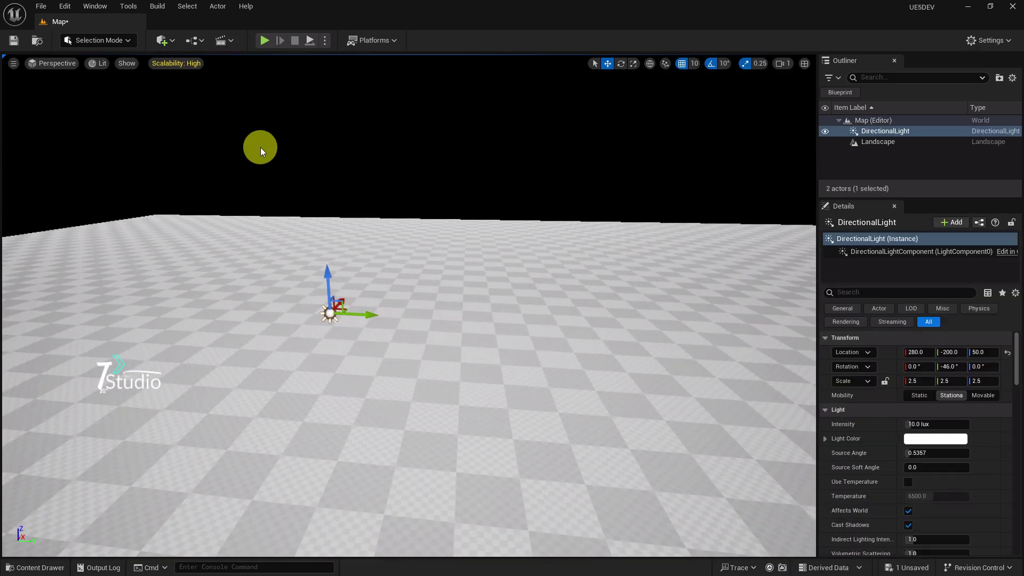
left_click(164, 40)
mouse_move(198, 152)
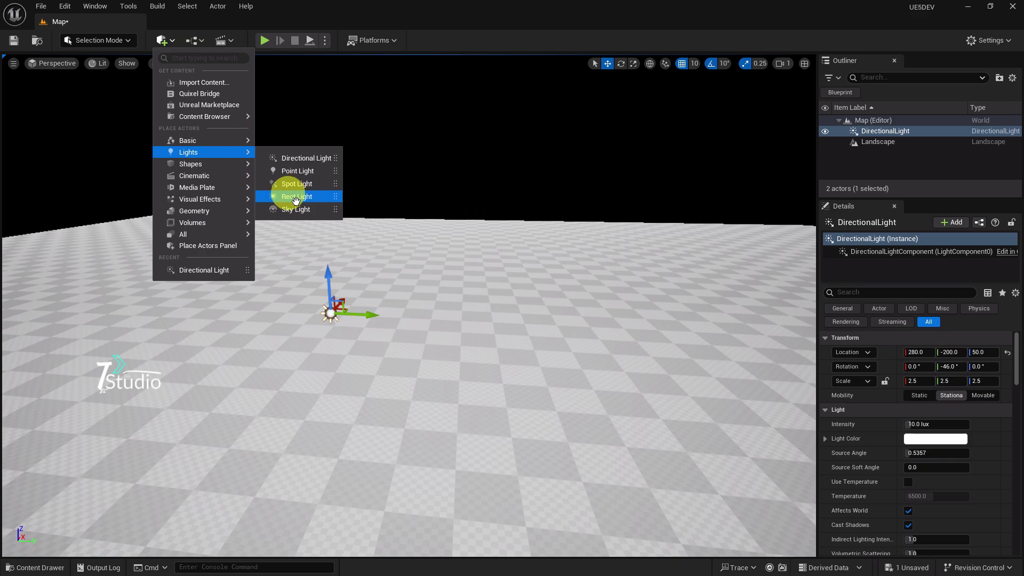
left_click_drag(280, 193, 302, 336)
Step: Add BP_Sky_Sphere from Engine Content > EngineSky and set its Directional Light Actor to DirectionalLight
left_click(27, 567)
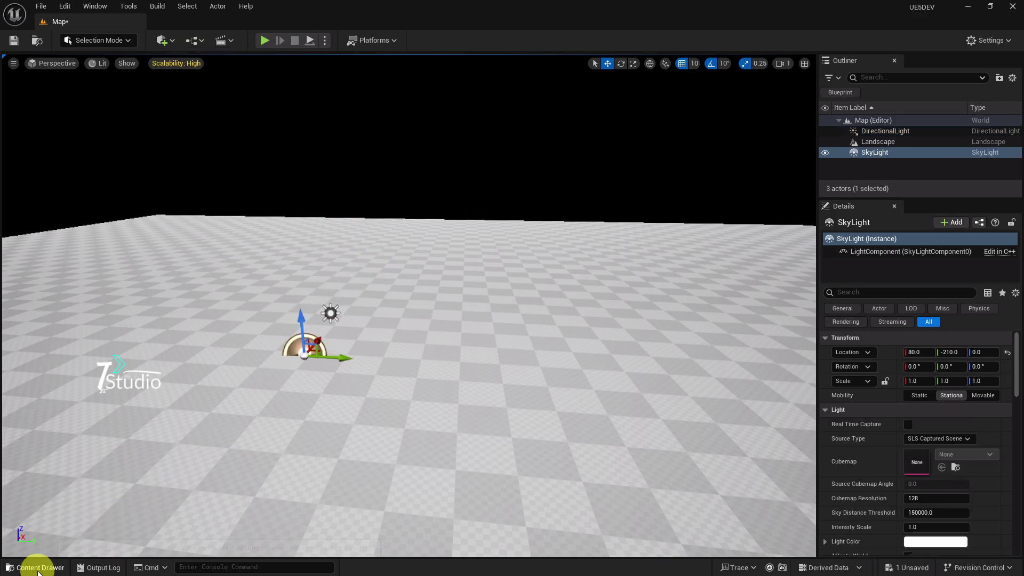
left_click(60, 450)
double_click(170, 429)
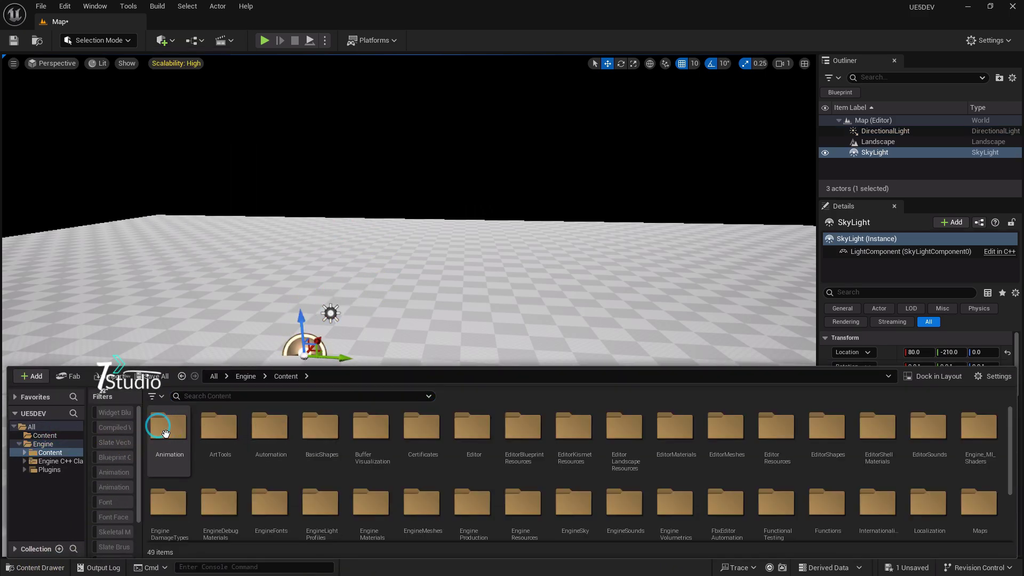
scroll(780, 501, "down", 2)
scroll(480, 474, "up", 1)
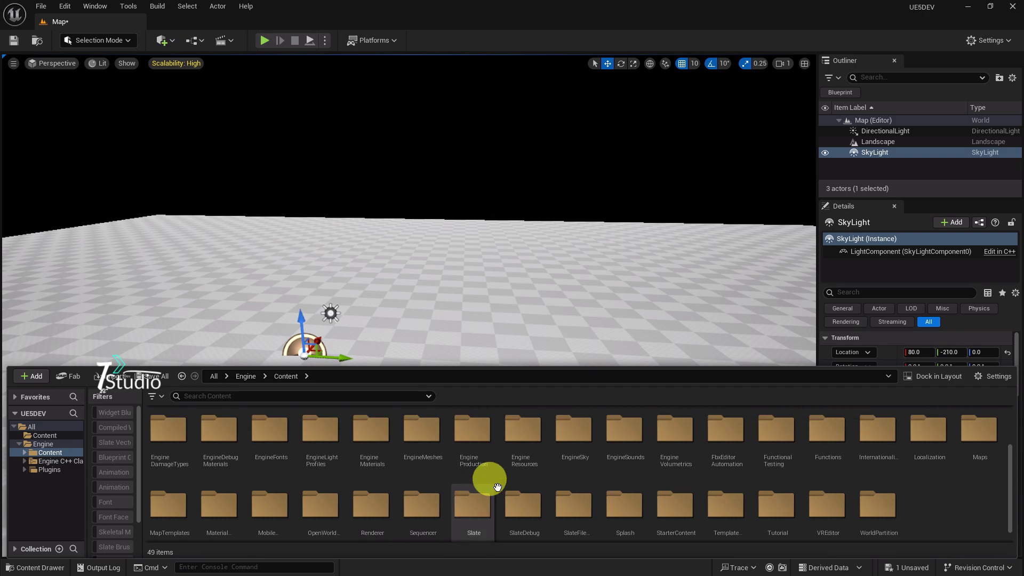
double_click(593, 457)
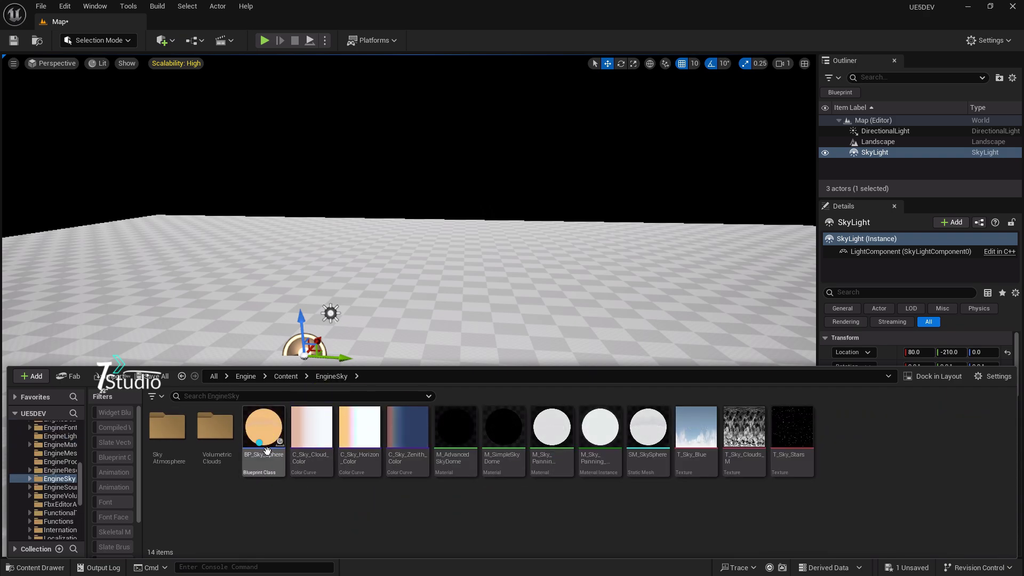
left_click_drag(263, 442, 400, 309)
left_click(926, 425)
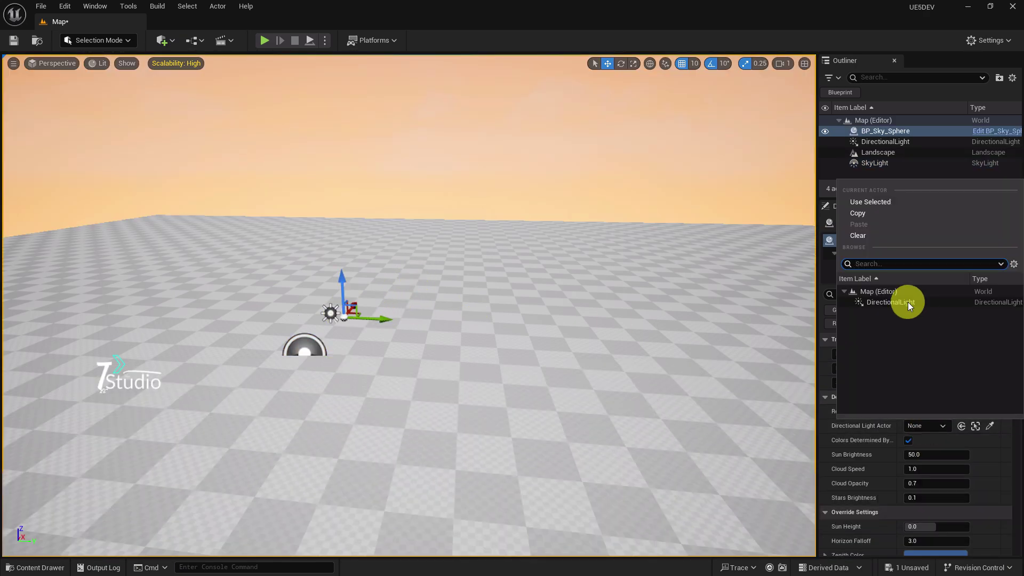
left_click(908, 300)
Step: Set the DirectionalLight intensity to 3.0 lux
left_click(305, 345)
left_click(320, 302)
left_click(331, 313)
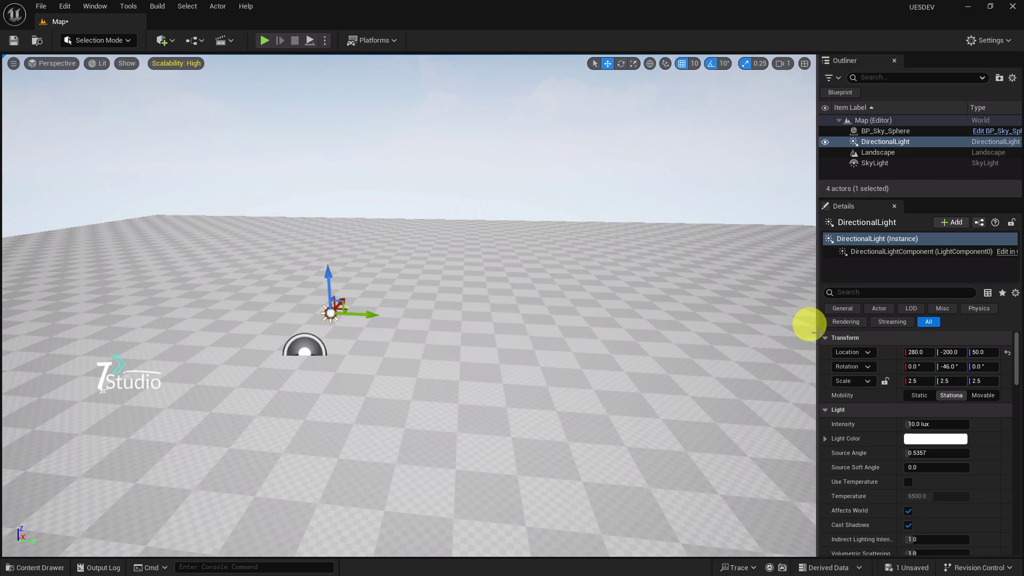
left_click(928, 424)
type("3")
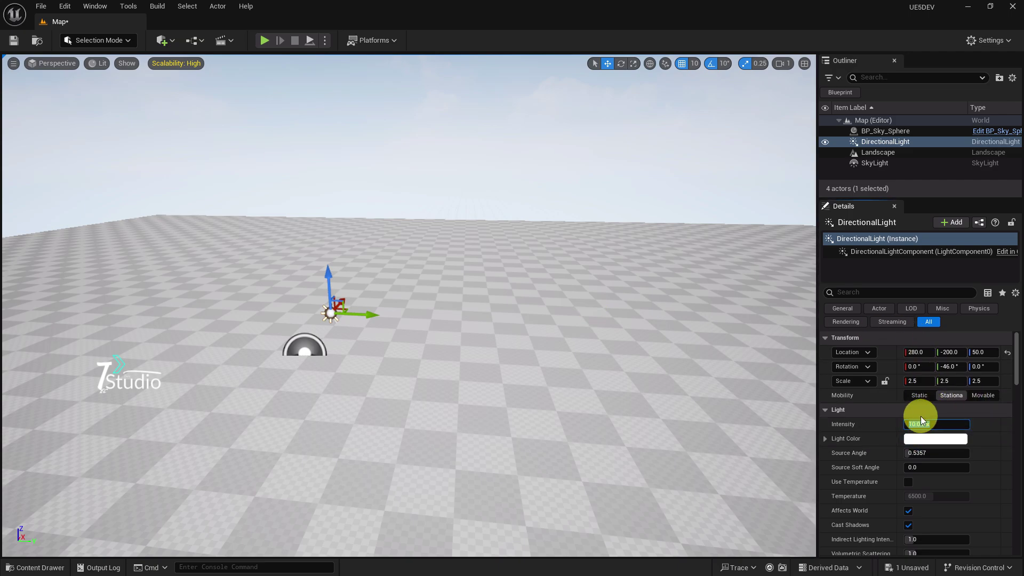
key("Return")
Step: Place a Player Start on the landscape from the Basic quick-add list
left_click(645, 275)
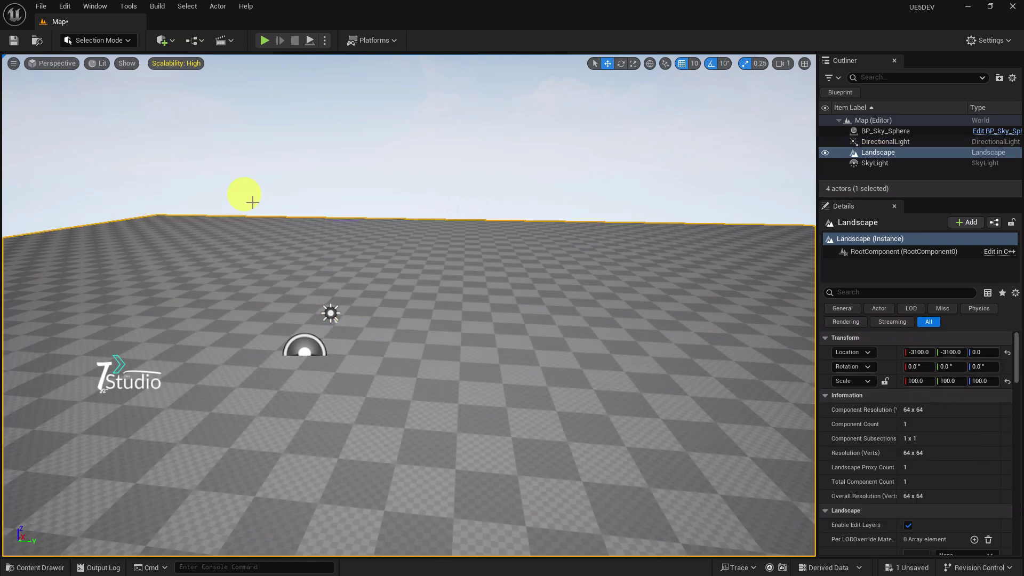
left_click(161, 40)
mouse_move(167, 138)
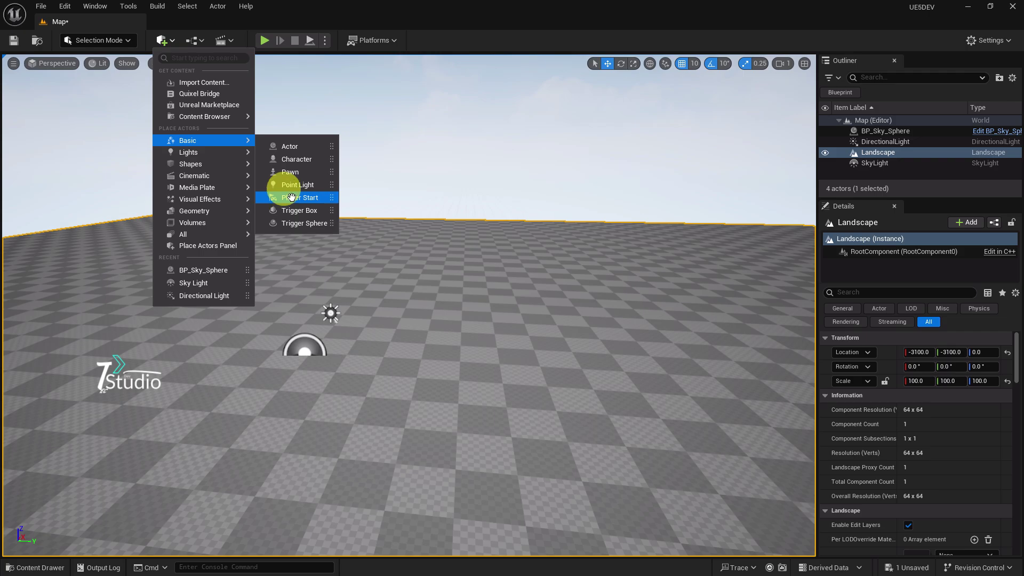
left_click_drag(288, 197, 465, 444)
left_click(534, 469)
right_click_drag(533, 469, 573, 469)
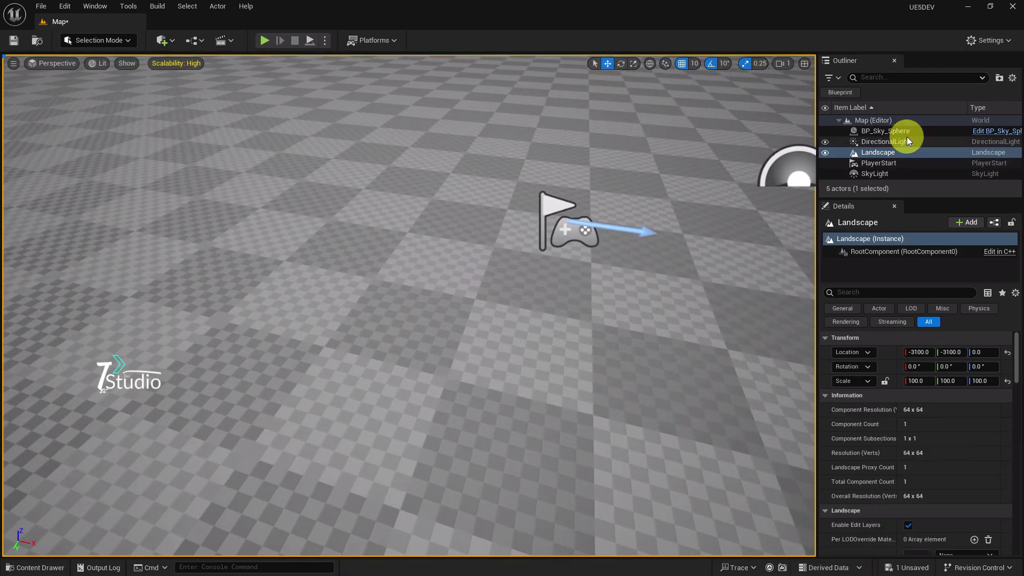
Step: Set World Settings' GameMode Override to GameMode, then test-play the level and stop
left_click(987, 40)
left_click(923, 83)
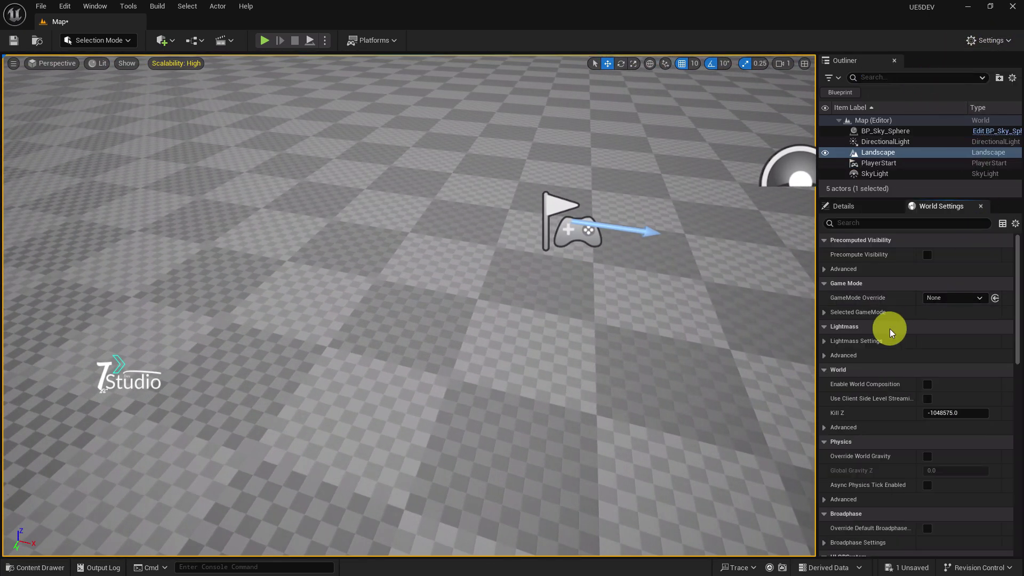
left_click(946, 300)
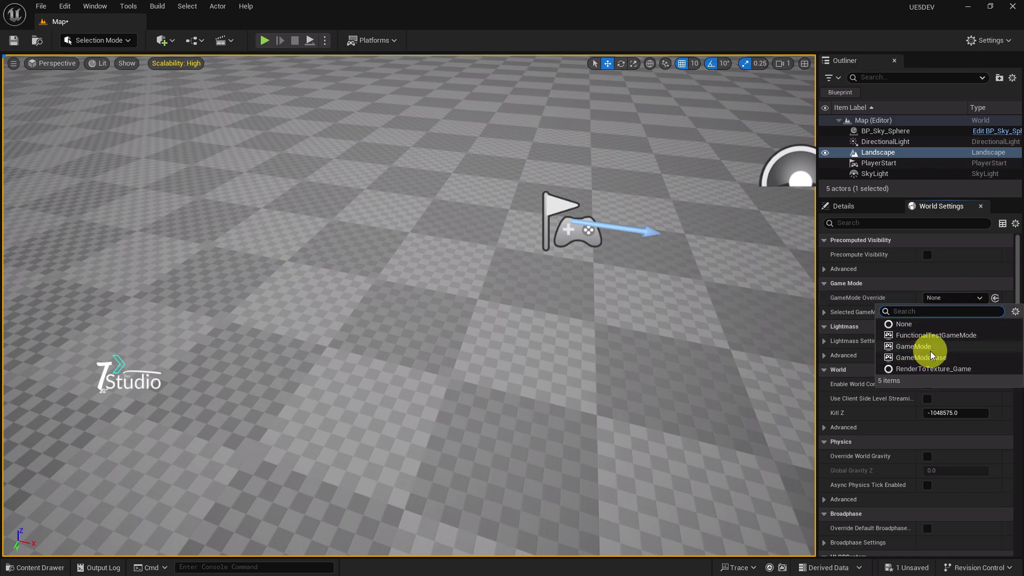
left_click(913, 346)
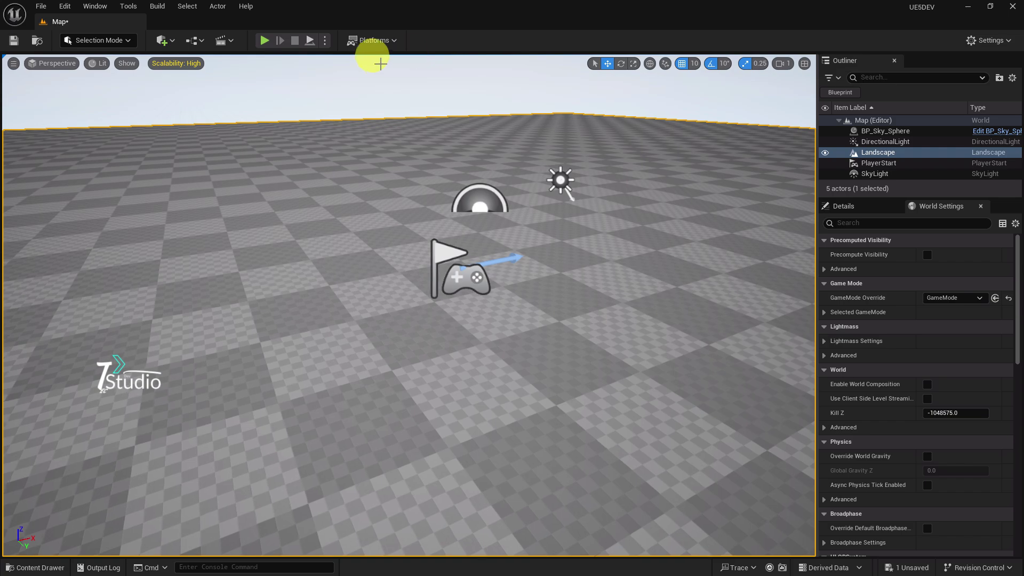
left_click(264, 40)
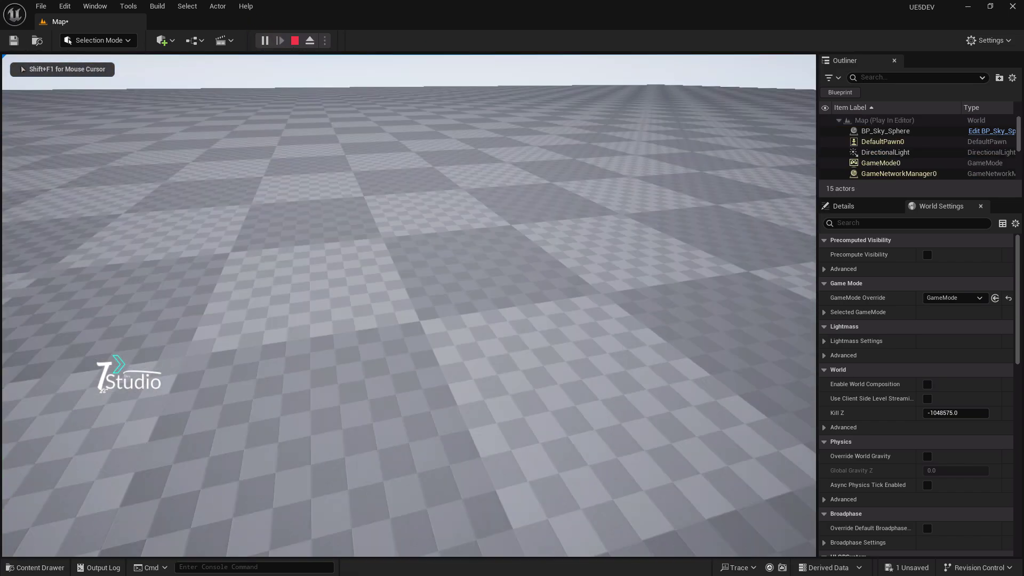
key("Escape")
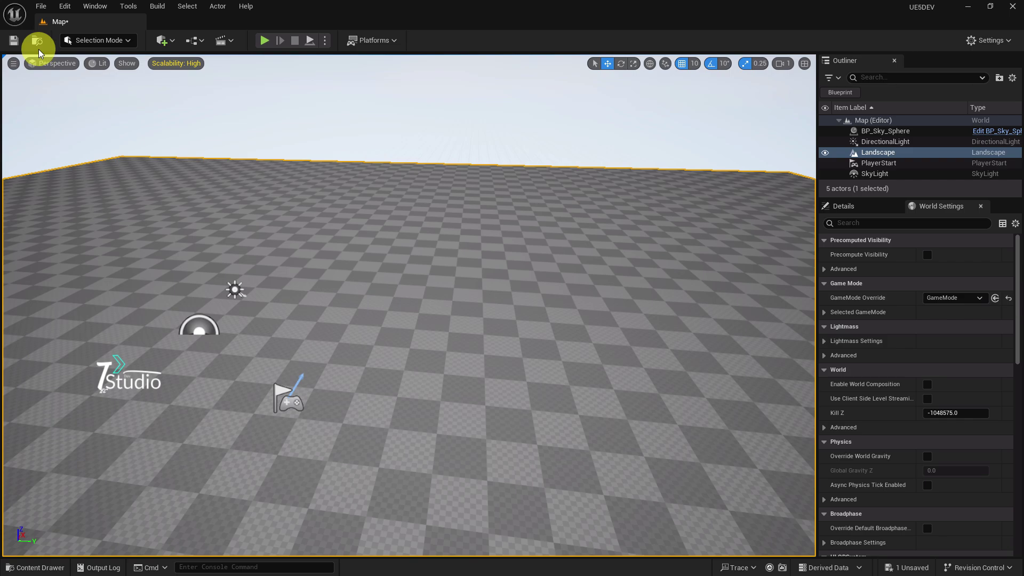
Step: Save the level and dock Project Settings beside the Map tab
left_click(15, 41)
left_click(65, 6)
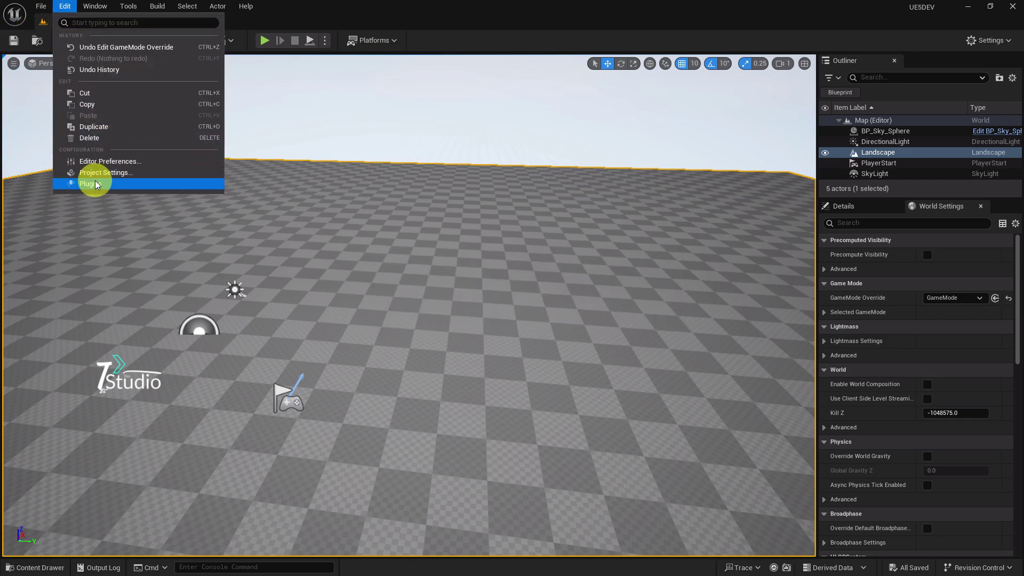
left_click(117, 172)
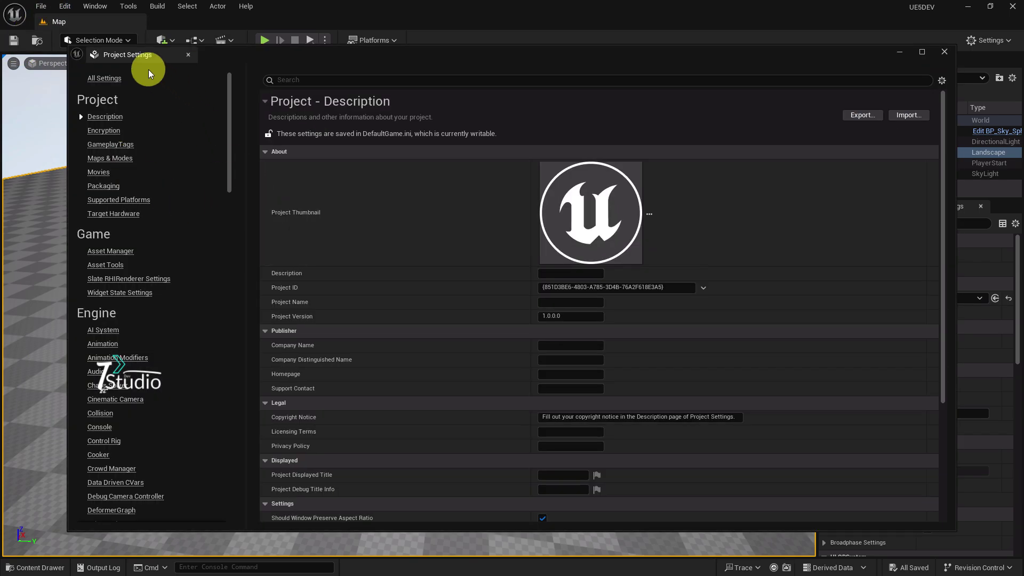
left_click_drag(155, 56, 193, 28)
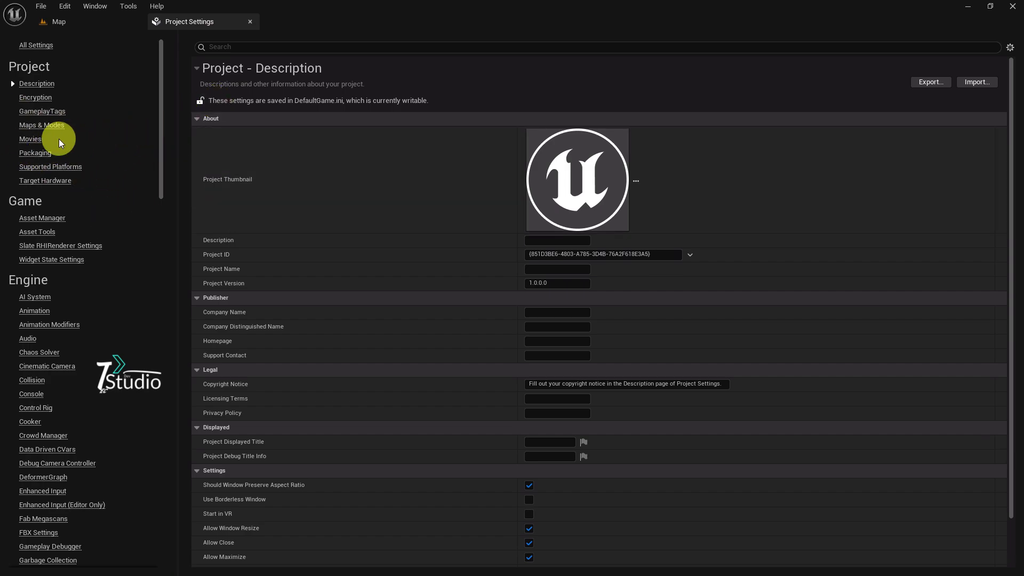
Step: Turn off Packaging's Include prerequisites installer and view the Supported Platforms list
left_click(47, 154)
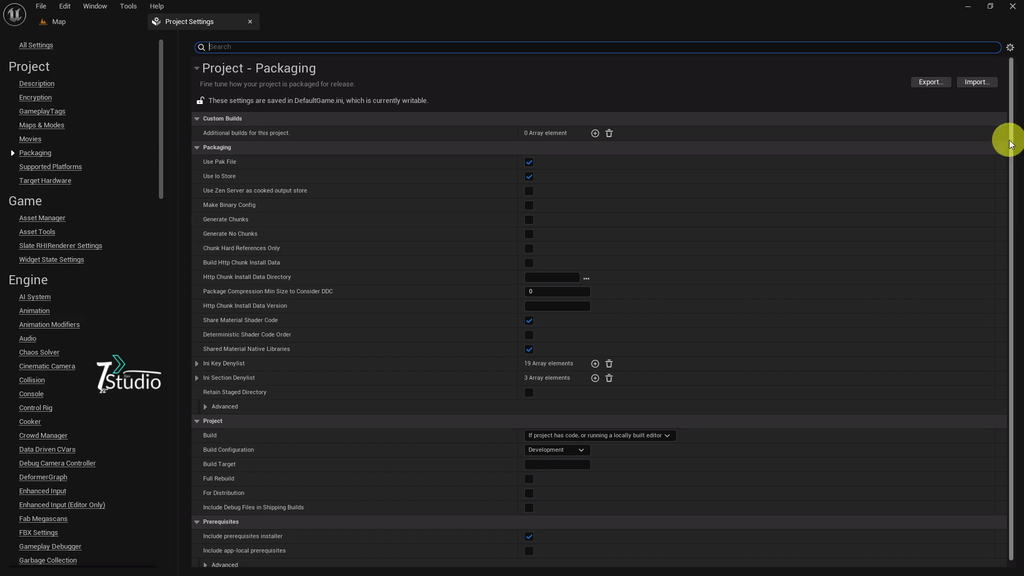
scroll(997, 240, "down", 1)
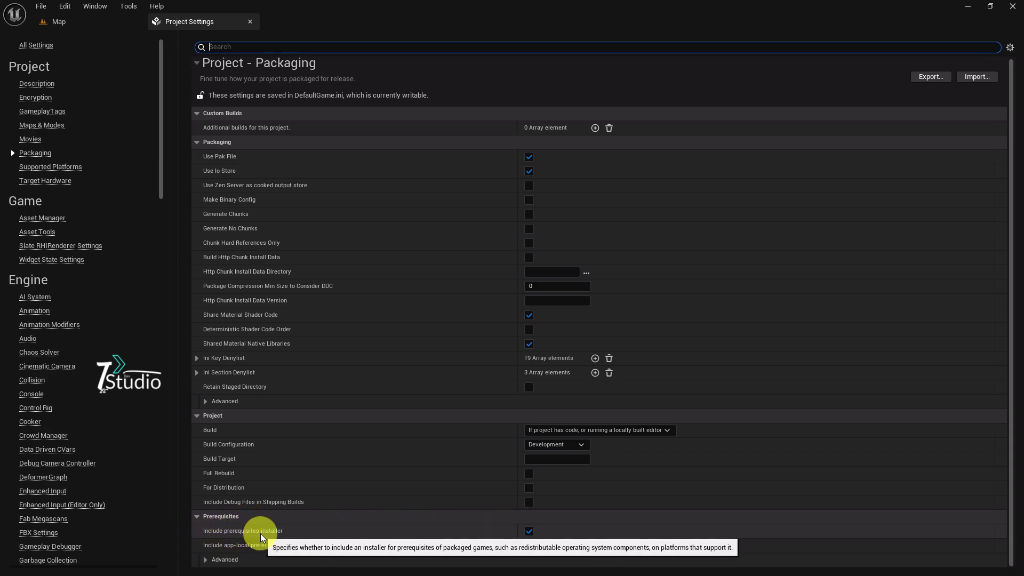
left_click(524, 531)
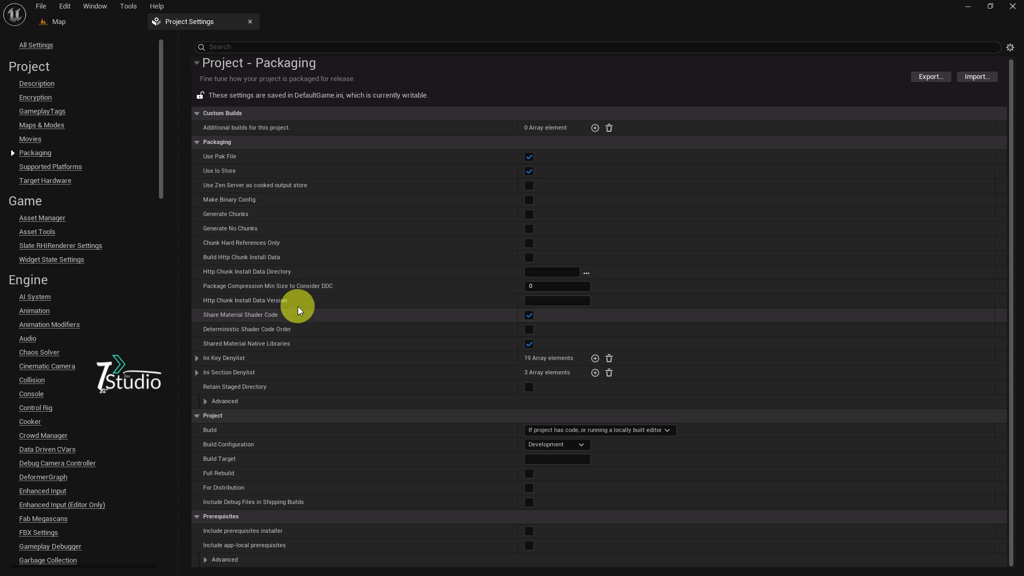
left_click(64, 168)
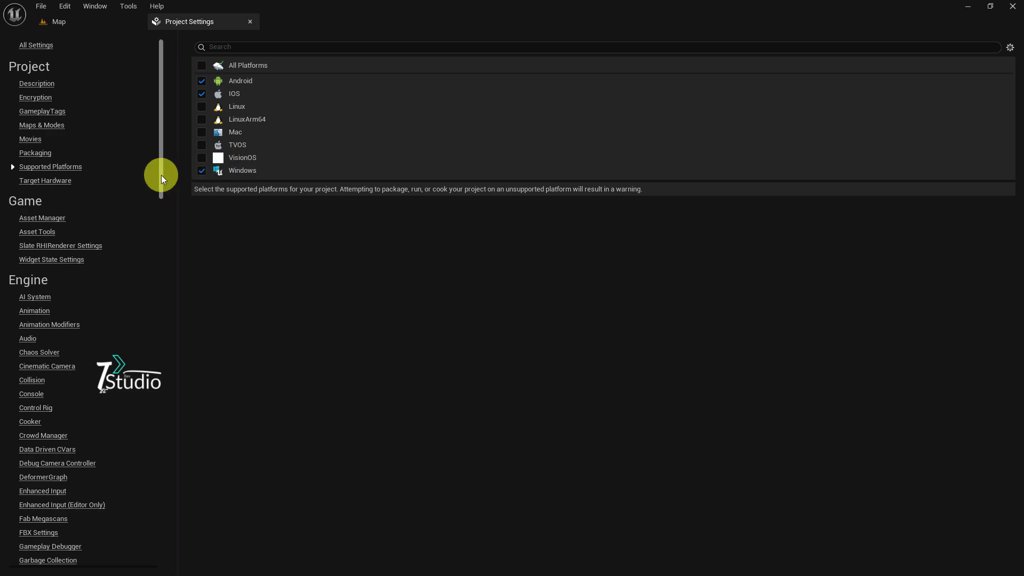
Step: Review the Android SDK, NDK and JDK paths and API levels android-34 and android-26
left_click_drag(161, 175, 165, 458)
scroll(134, 349, "down", 2)
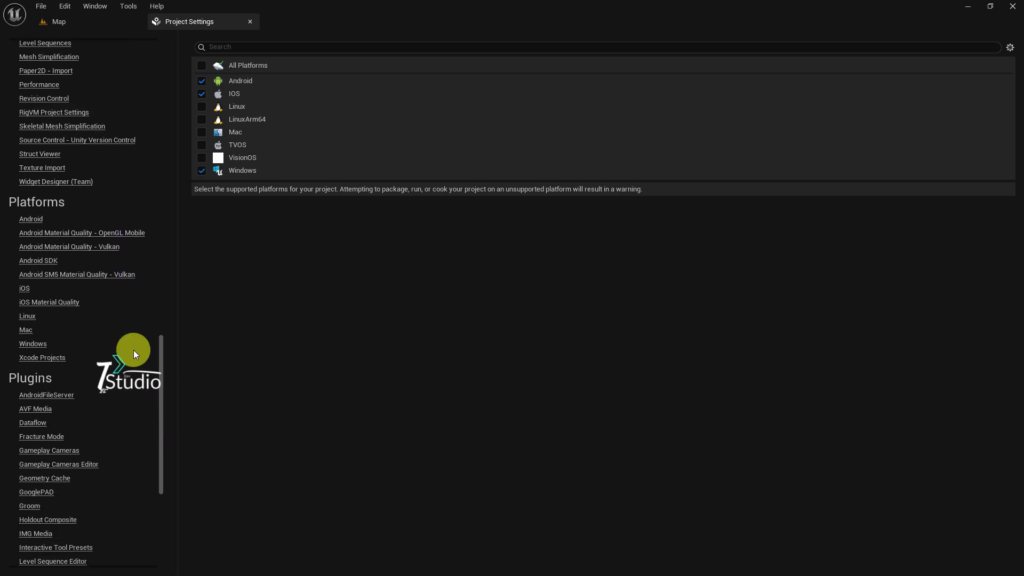
left_click(40, 261)
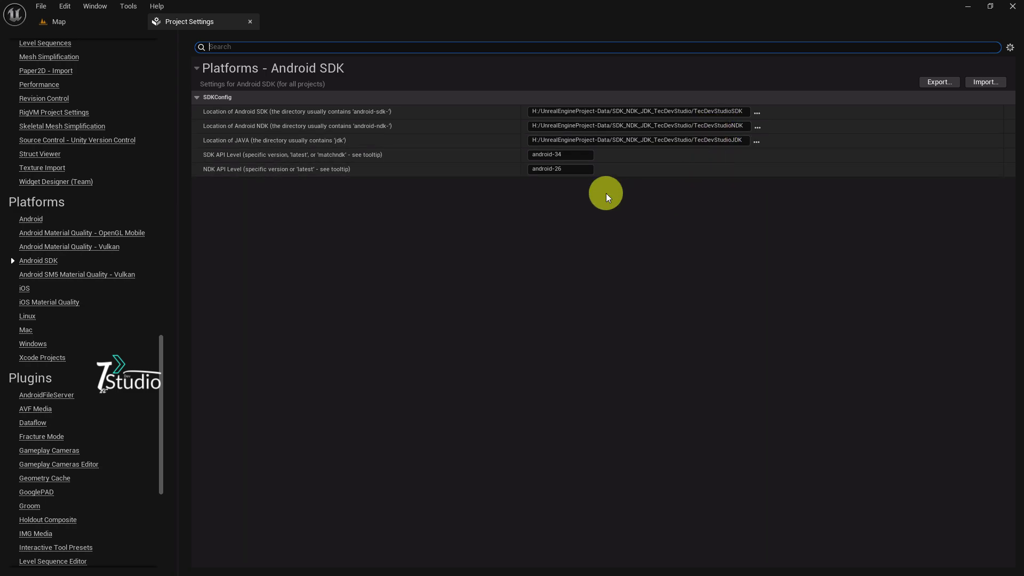
Step: Configure the project for Android and replace the Android Package Name with com.tecdevstudio
left_click(31, 219)
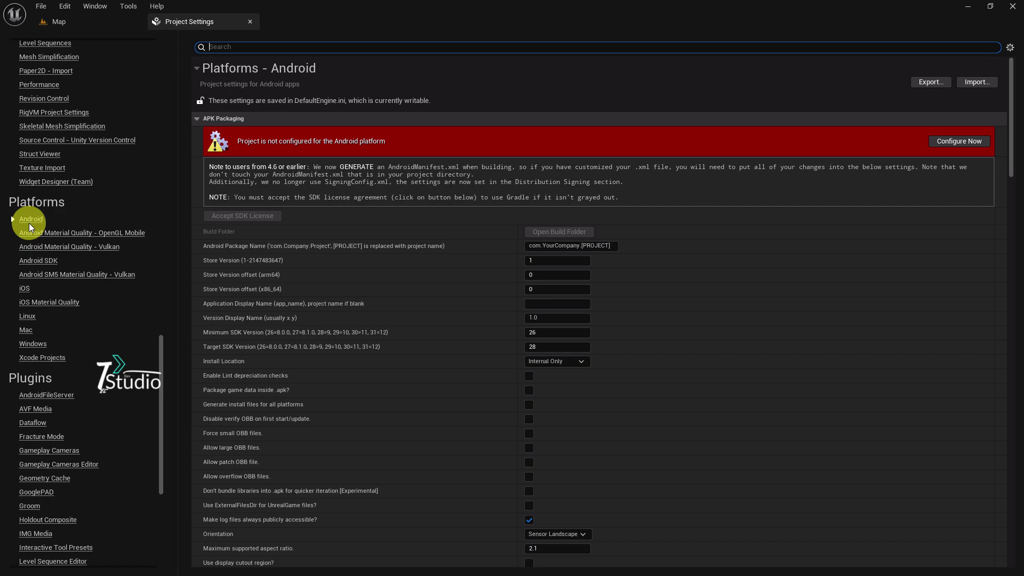
left_click(949, 142)
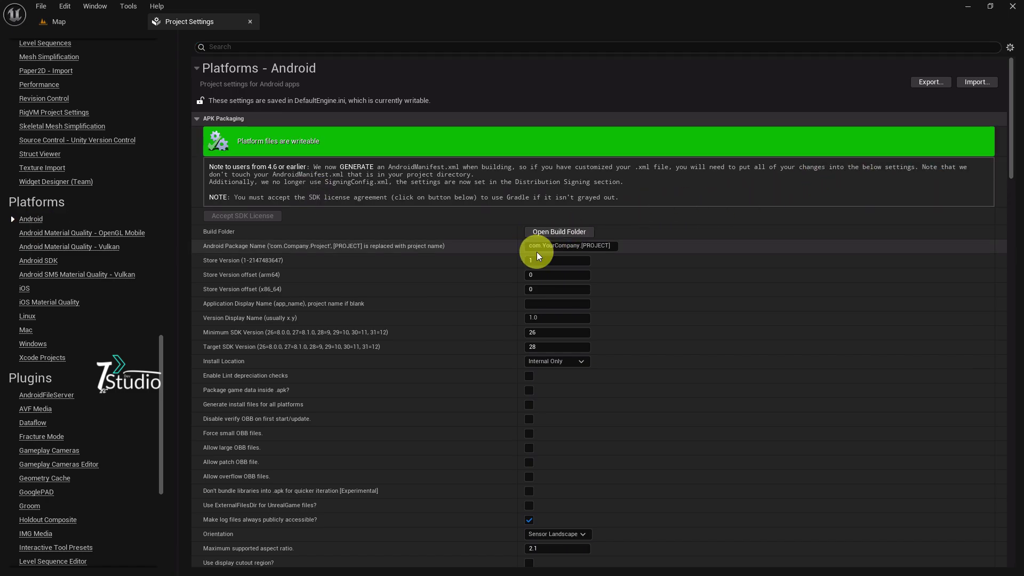
left_click_drag(529, 245, 619, 251)
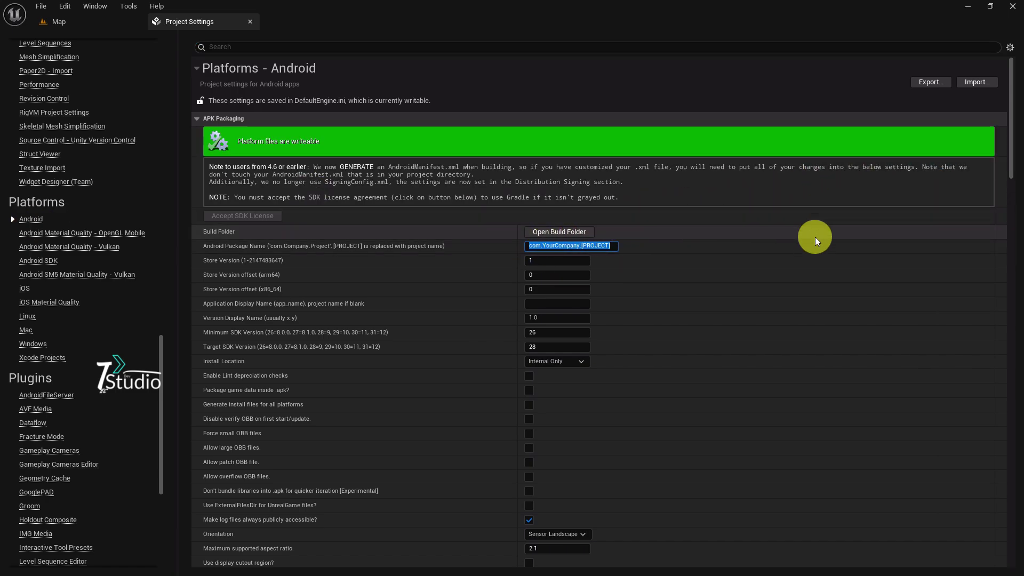
type("com.tecdevstudio")
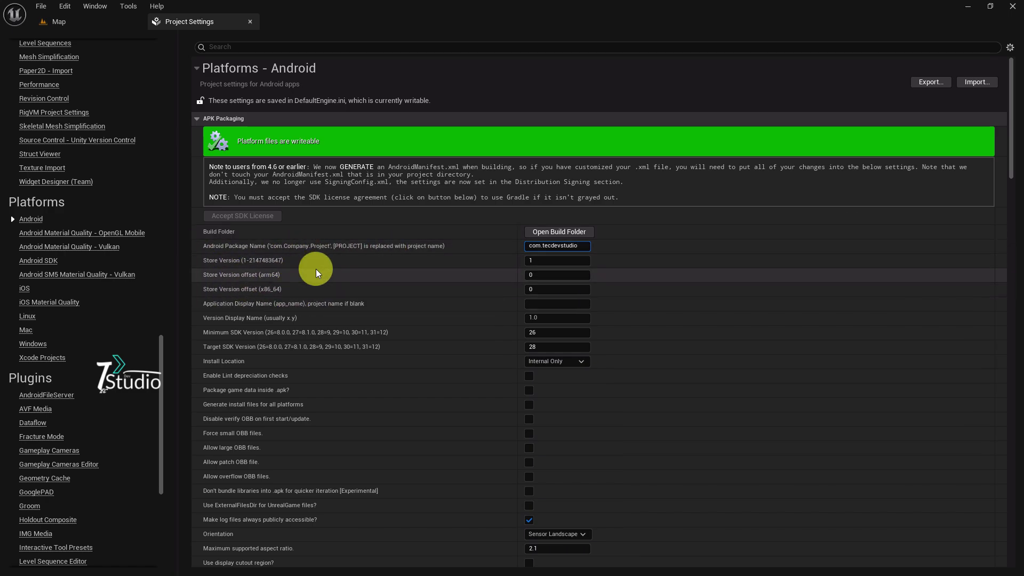
Step: Set display name Tec Dev Studio and Target SDK 34, and package game data inside the .apk
left_click(531, 304)
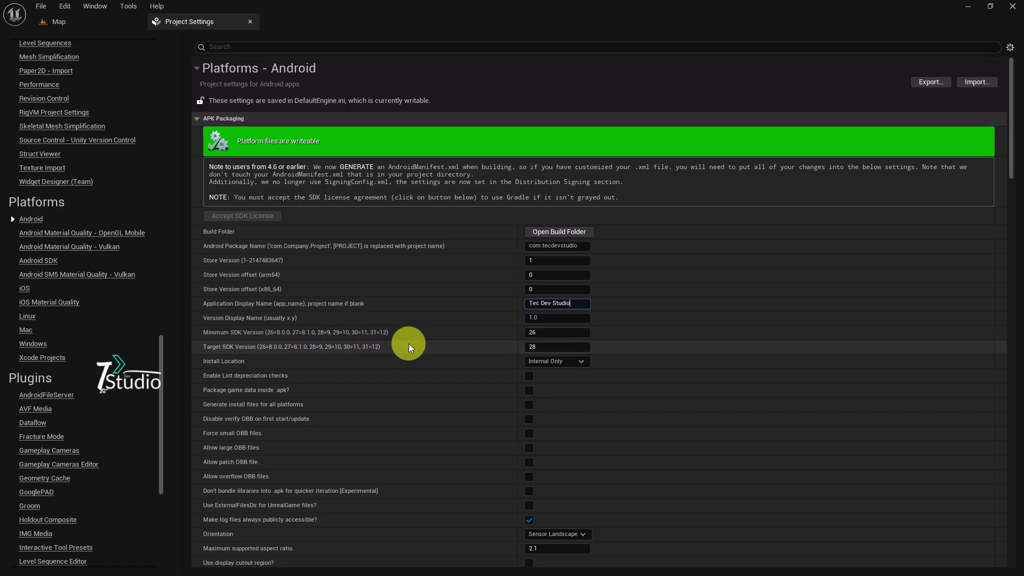
left_click(539, 347)
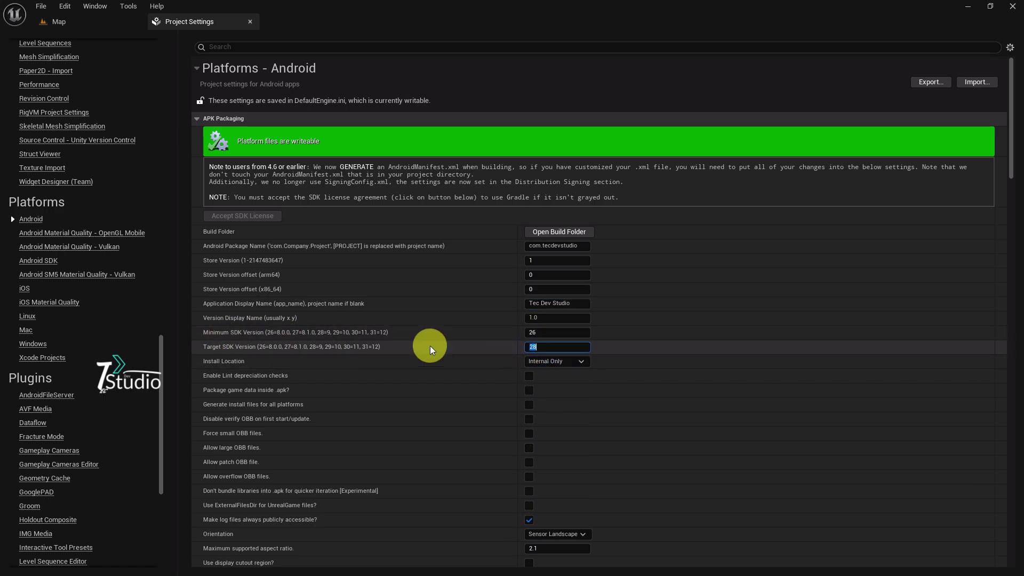
type("34")
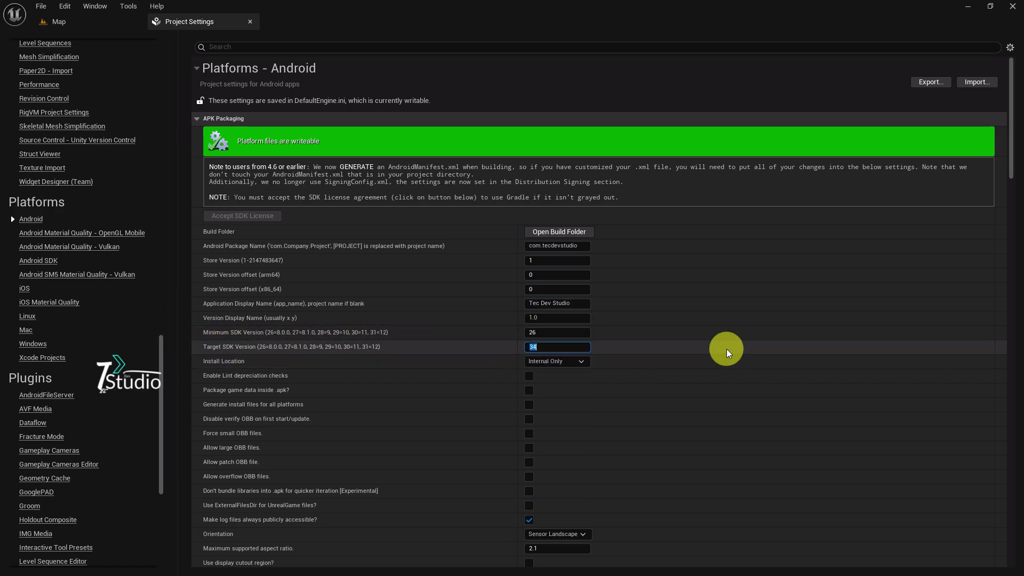
left_click(725, 347)
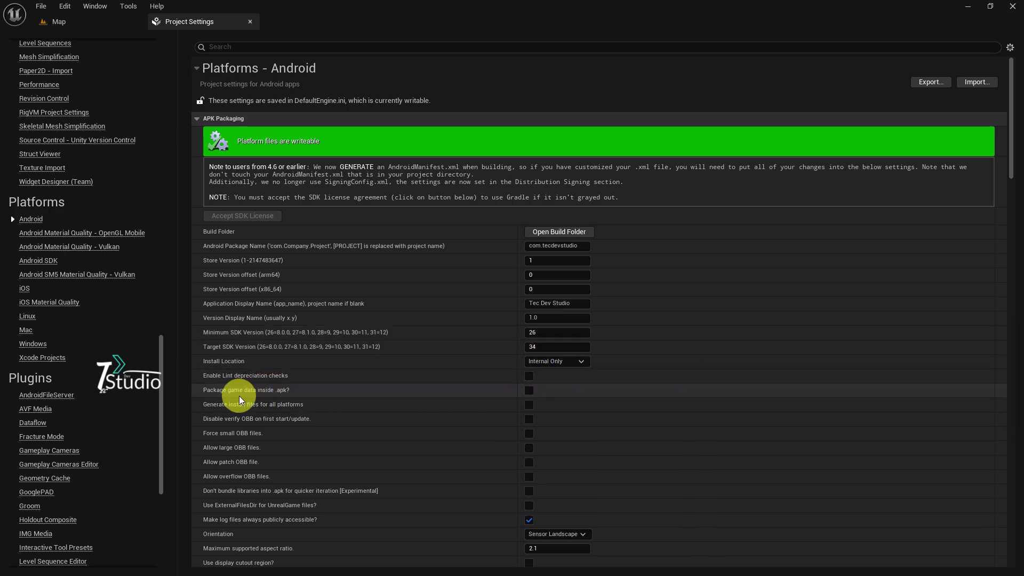
left_click(529, 390)
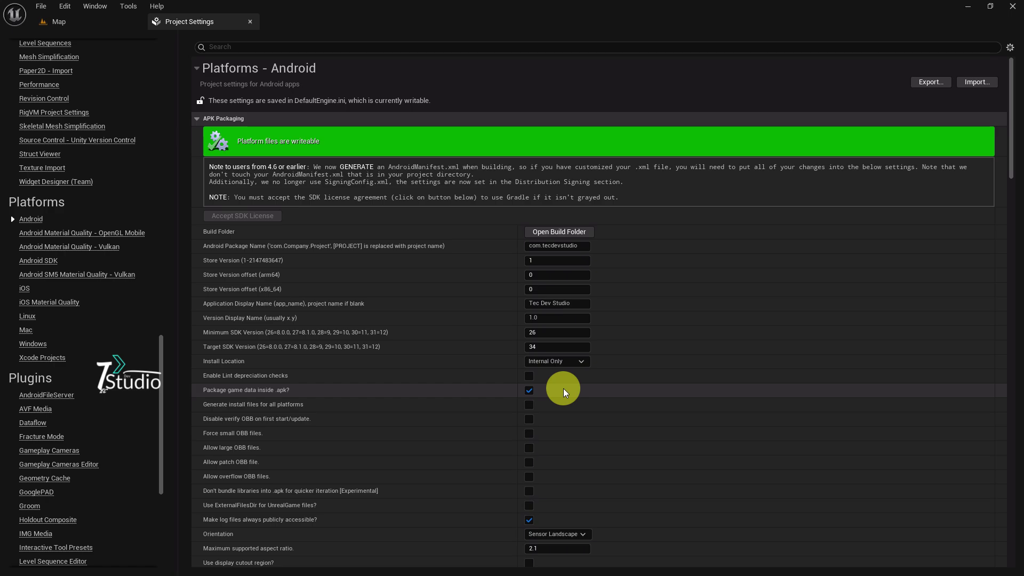
scroll(563, 389, "down", 3)
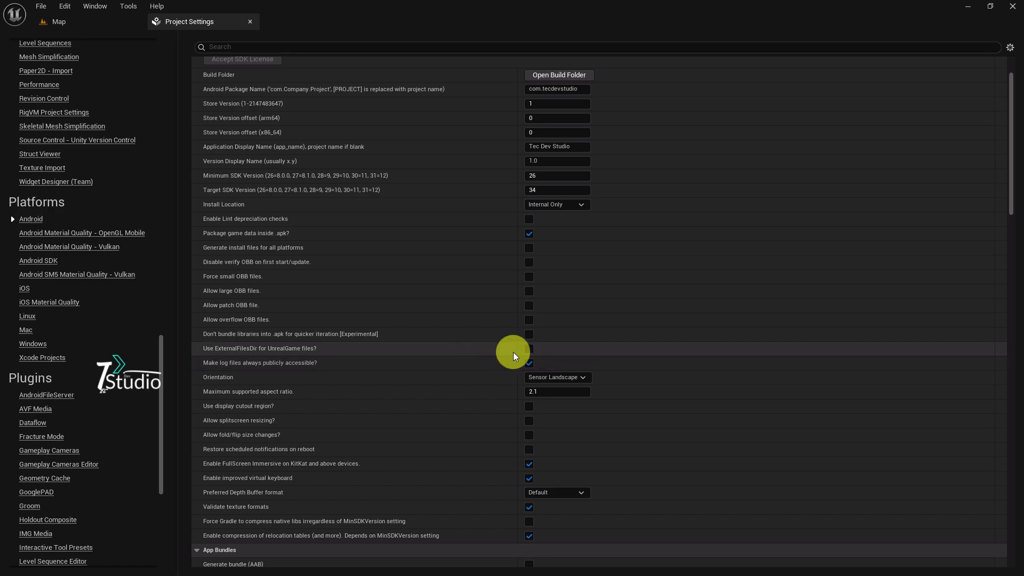
Step: Enable 'Use ExternalFilesDir for UnrealGame files' and turn off Support Vulkan in the Android Build settings
left_click(527, 350)
scroll(613, 357, "down", 2)
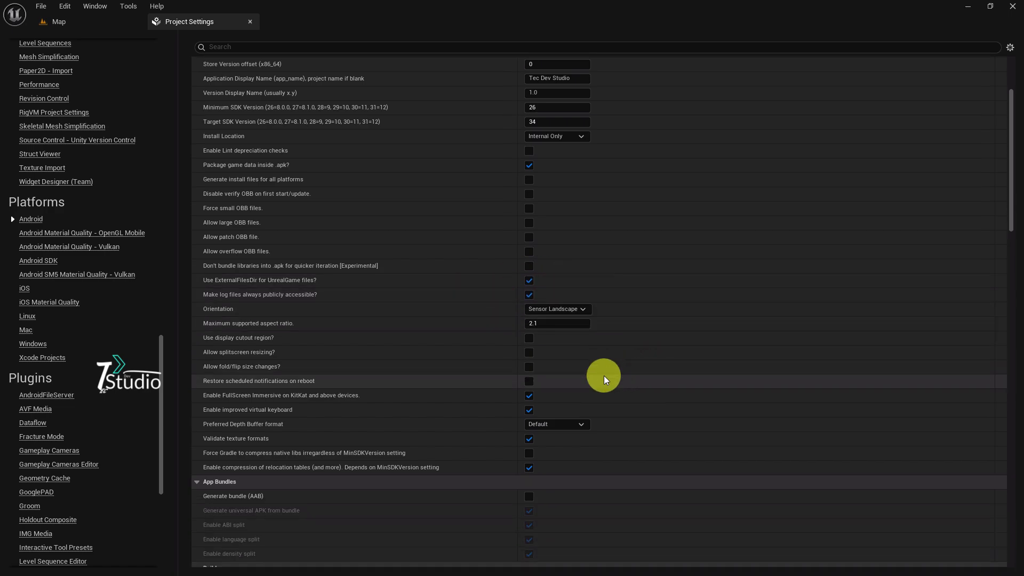
scroll(603, 375, "down", 4)
scroll(570, 380, "up", 2)
scroll(570, 380, "down", 2)
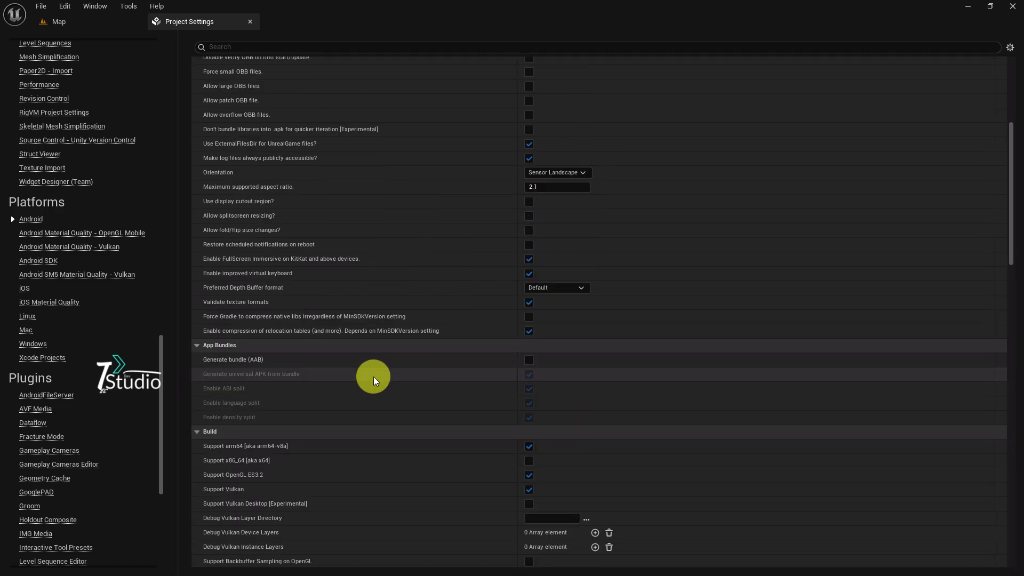
scroll(303, 365, "down", 2)
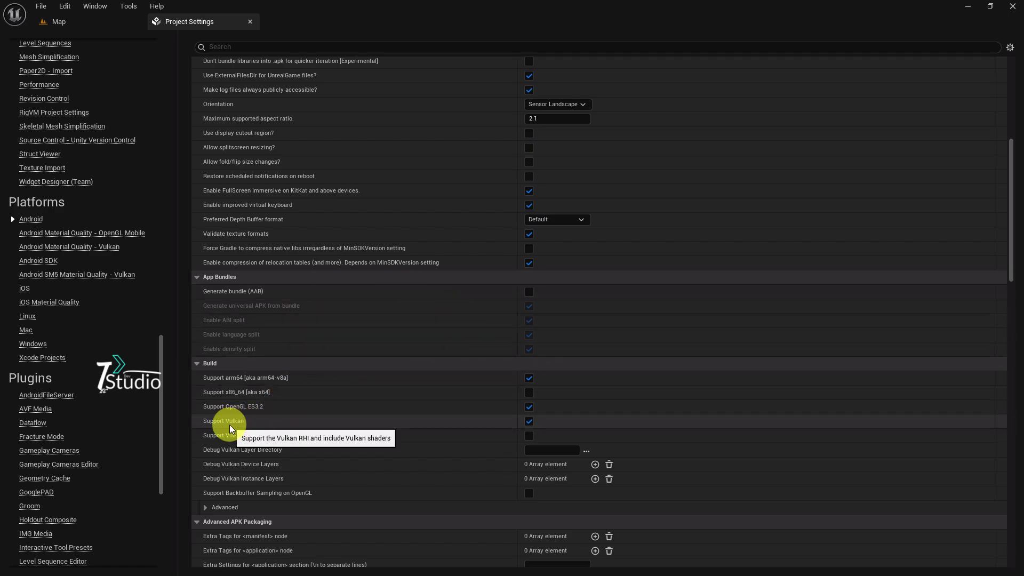
left_click(528, 422)
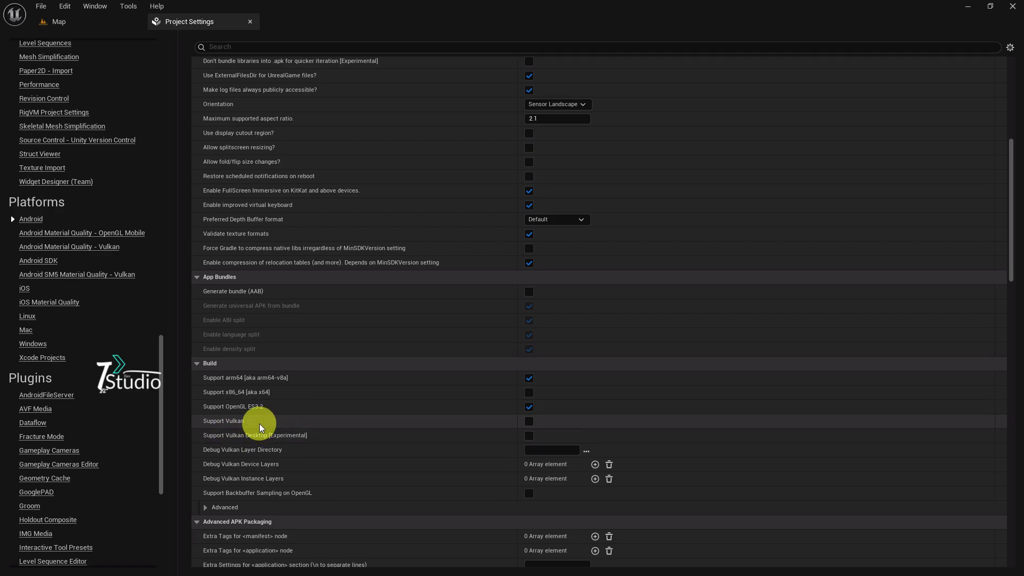
scroll(260, 423, "down", 1)
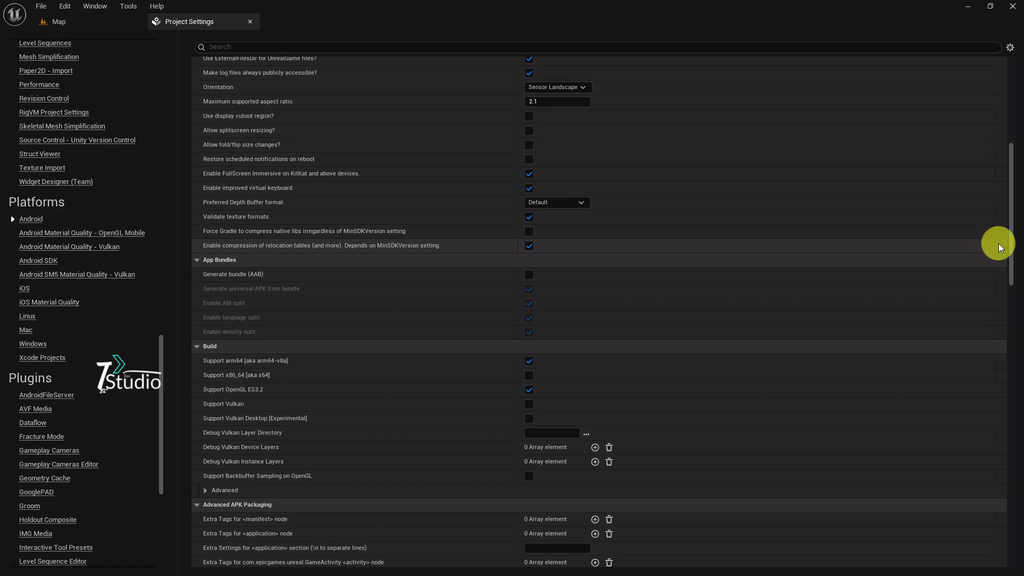
left_click_drag(1005, 247, 990, 527)
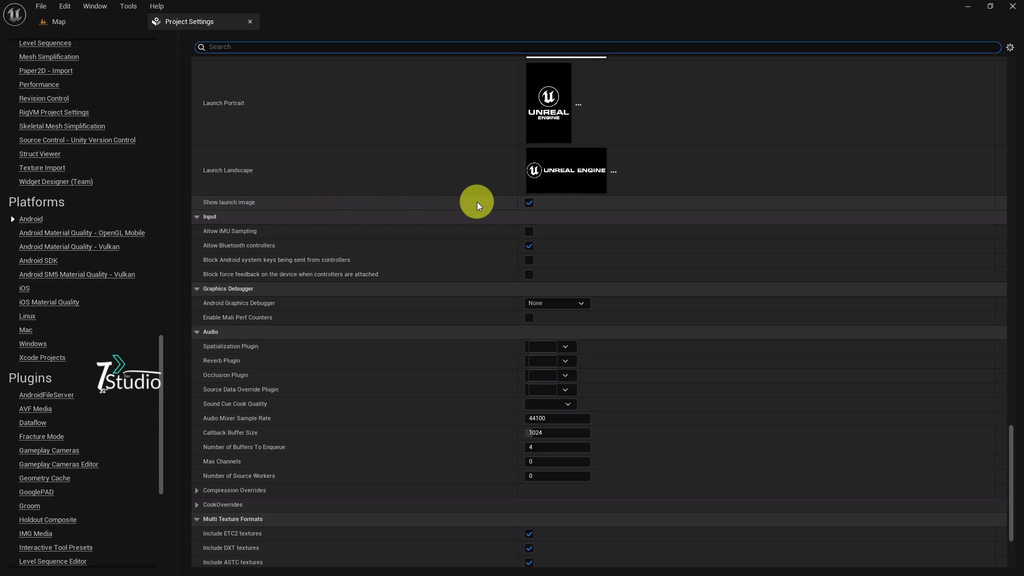
Step: Turn off the launch image and Bluetooth controllers, and exclude ETC2 textures so only ASTC remains
left_click(530, 202)
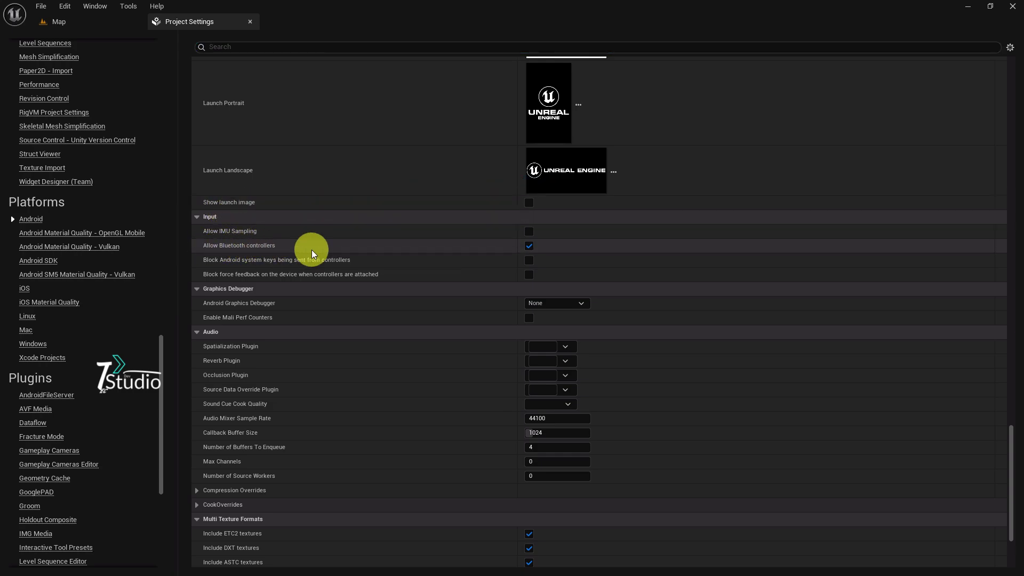
left_click(530, 250)
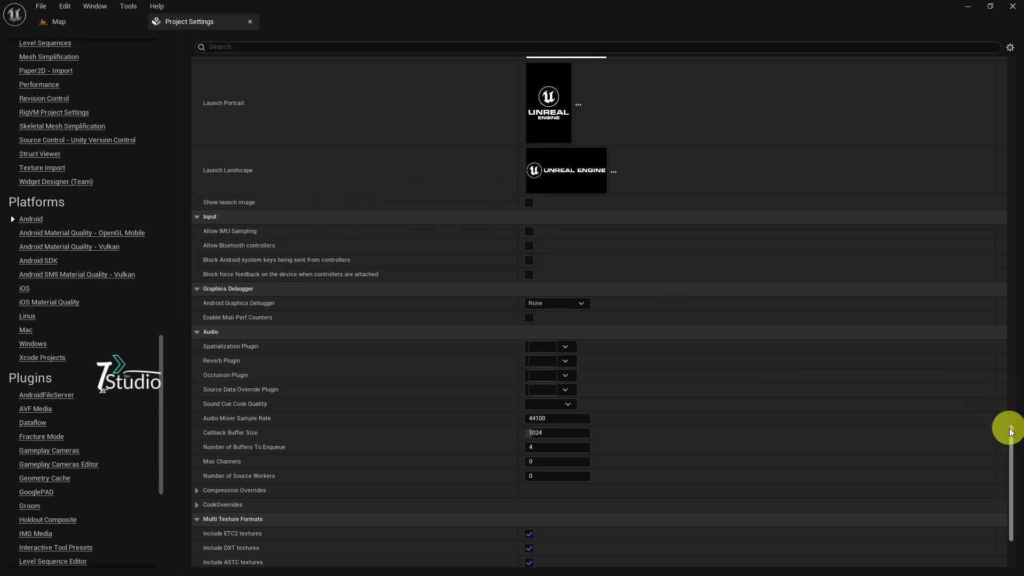
left_click_drag(1006, 427, 1006, 467)
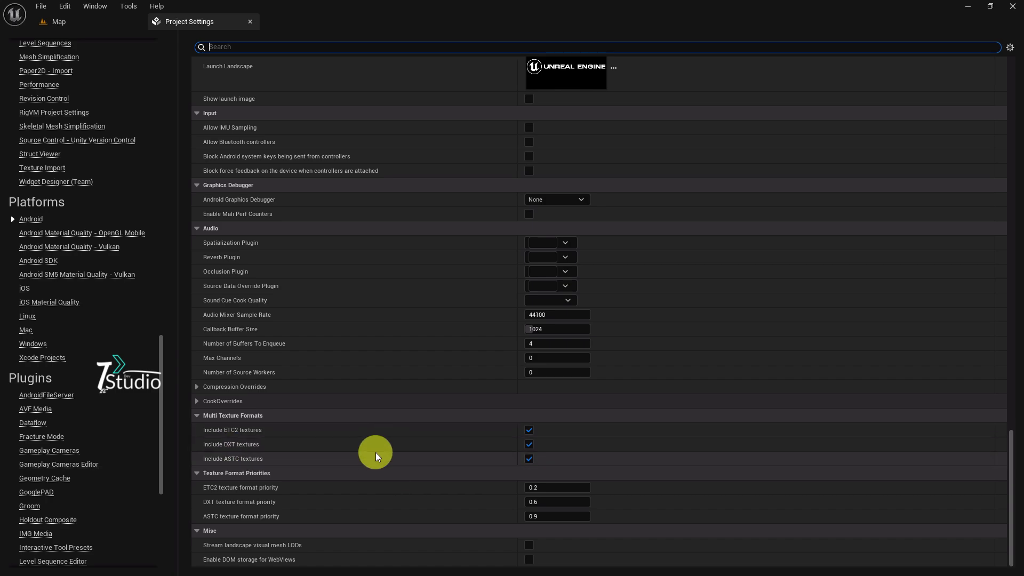
left_click(528, 434)
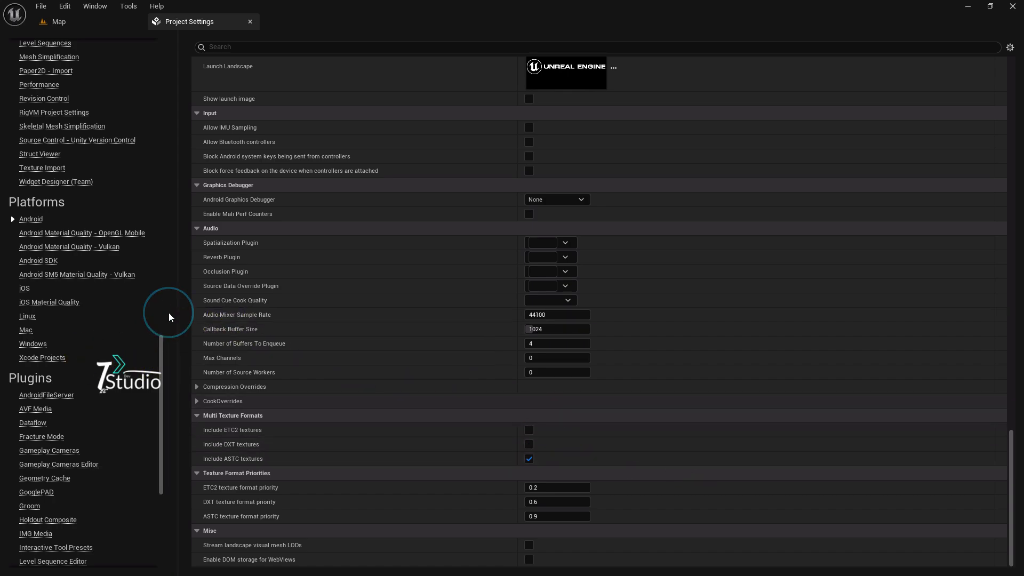
left_click(59, 20)
Step: In Edit > Plugins filtered by 'google', disable Google Cloud Messaging, GooglePAD and Online Subsystem GooglePlay
left_click(65, 6)
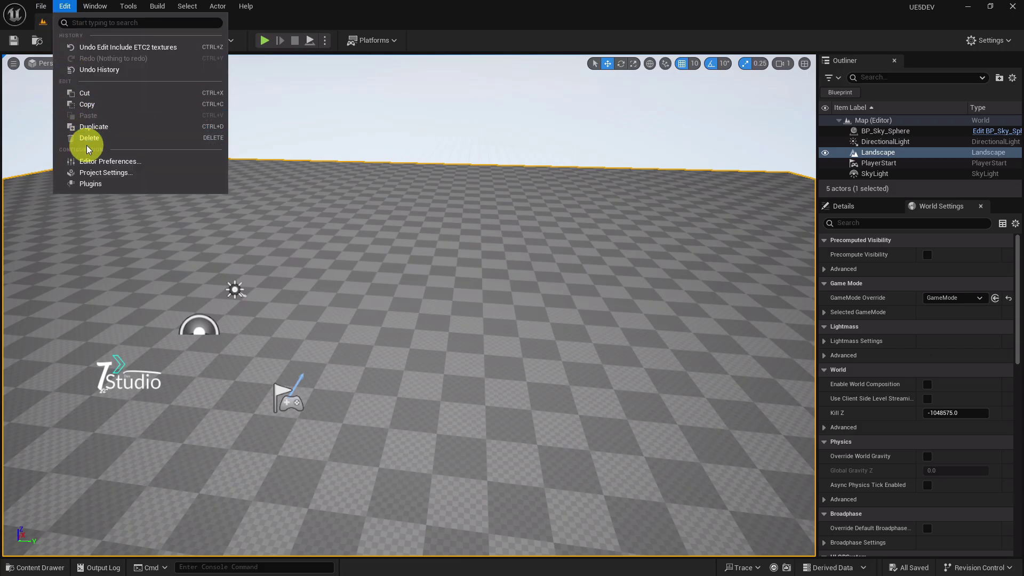
left_click(86, 185)
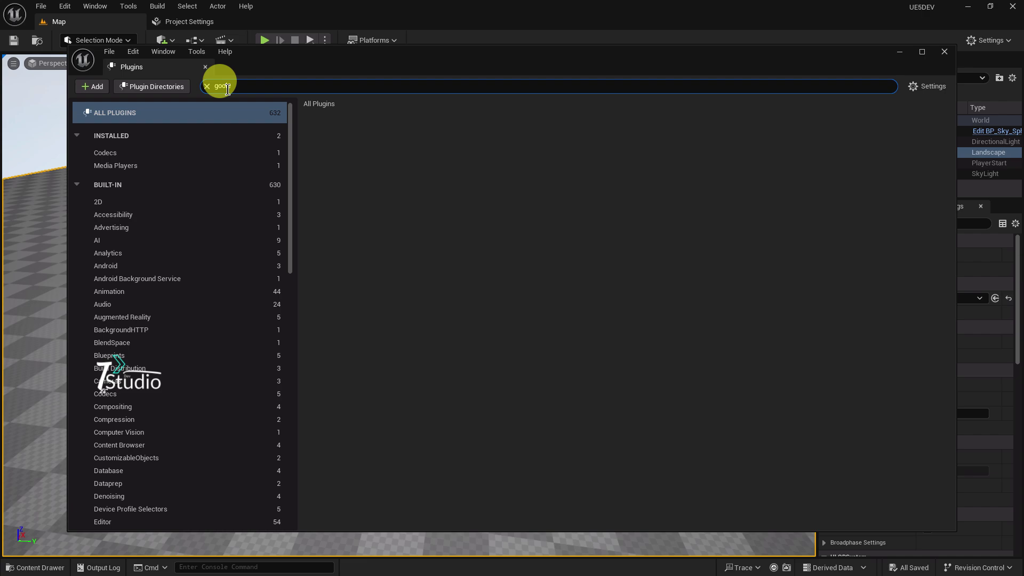
key("BackSpace")
key("BackSpace")
key("BackSpace")
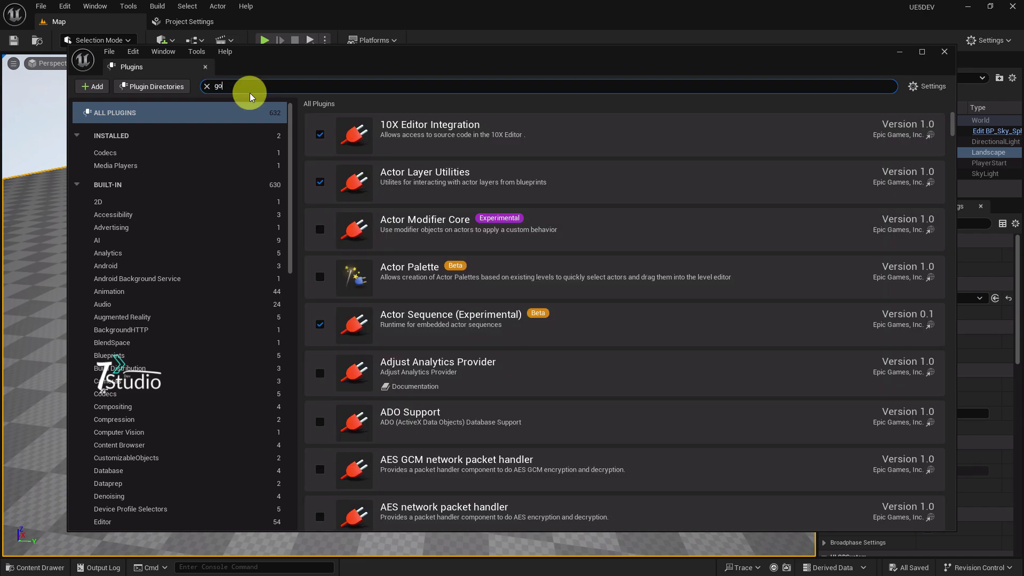
type("google")
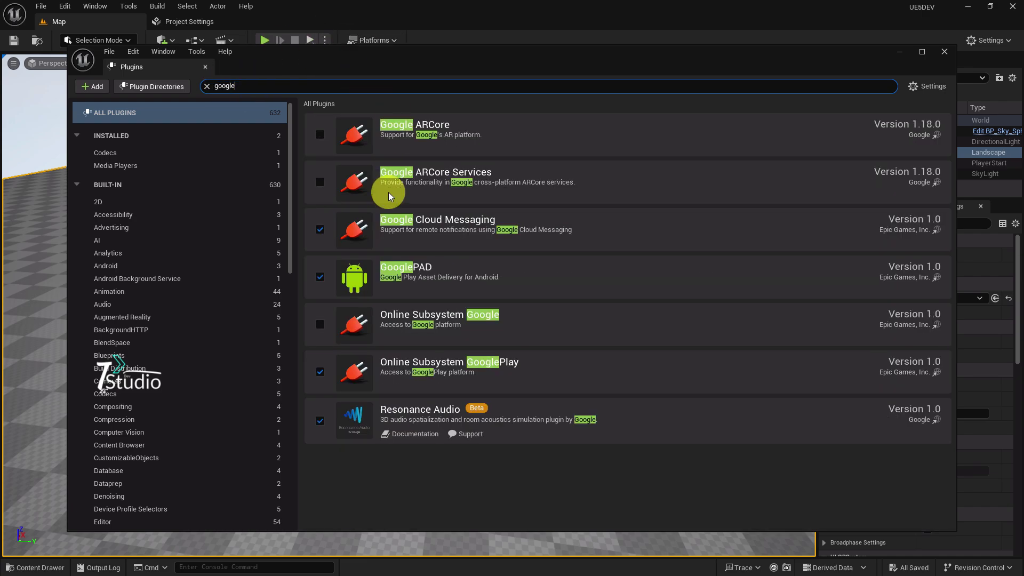
left_click(320, 229)
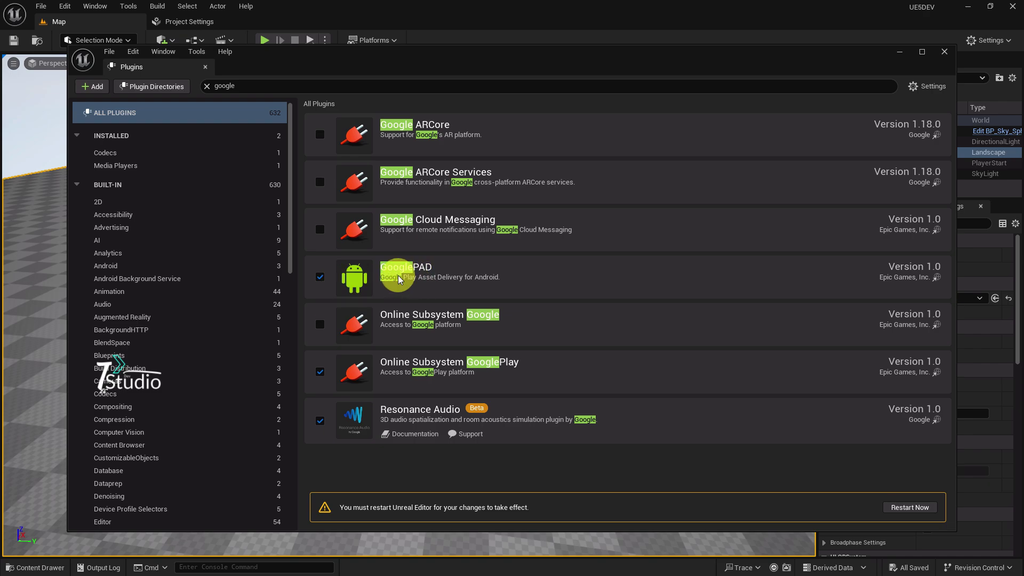
left_click(320, 279)
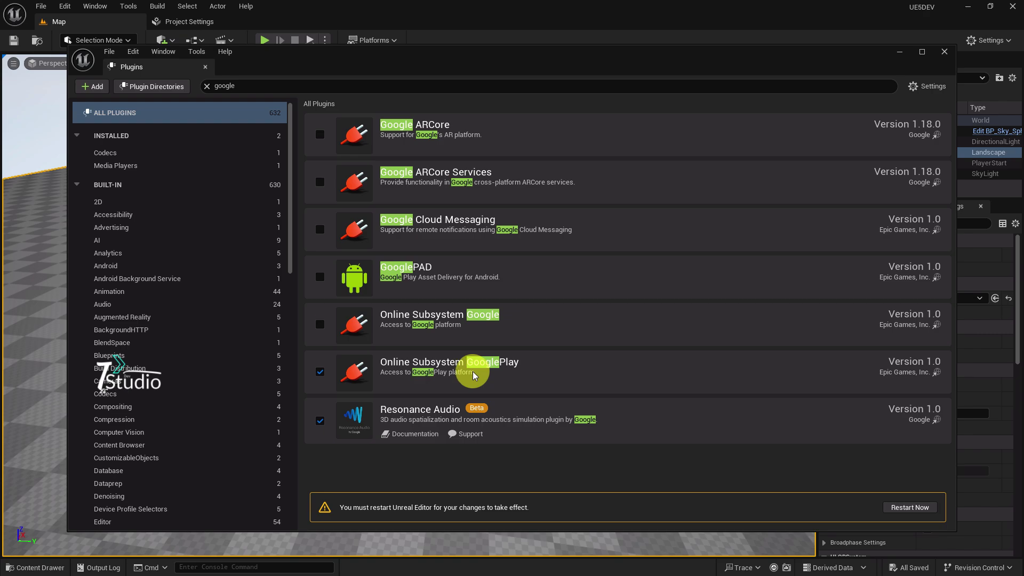
left_click(320, 372)
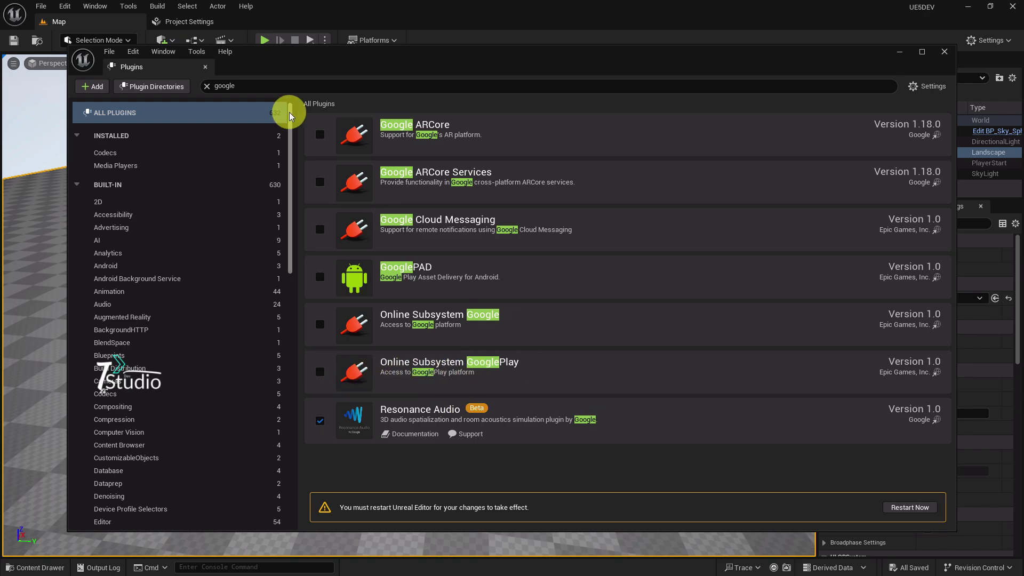
Step: Filter the plugin list by 'onl' to review the online plugins, then filter it by 'andro'
left_click(235, 87)
double_click(238, 86)
type("o")
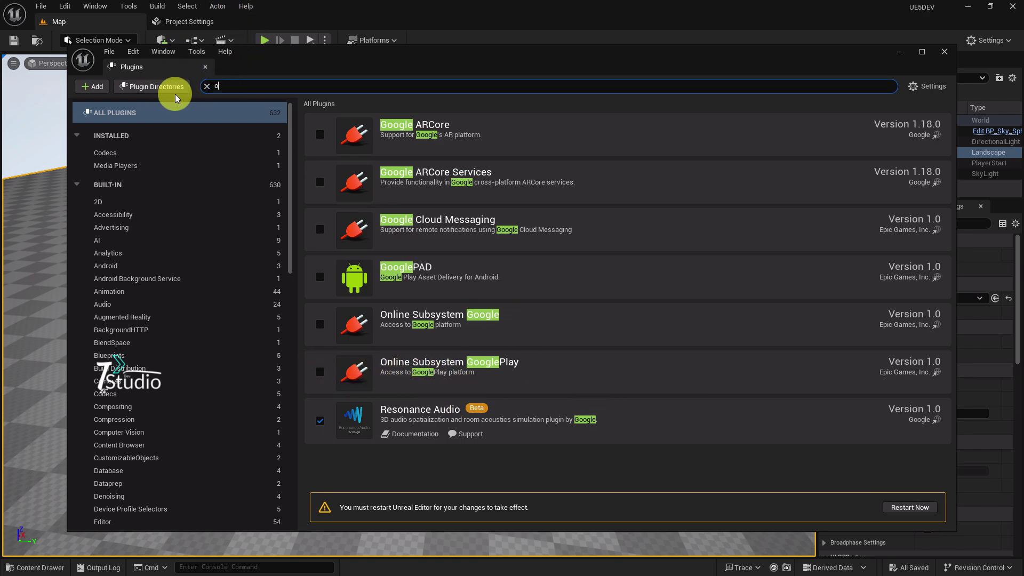
type("nline")
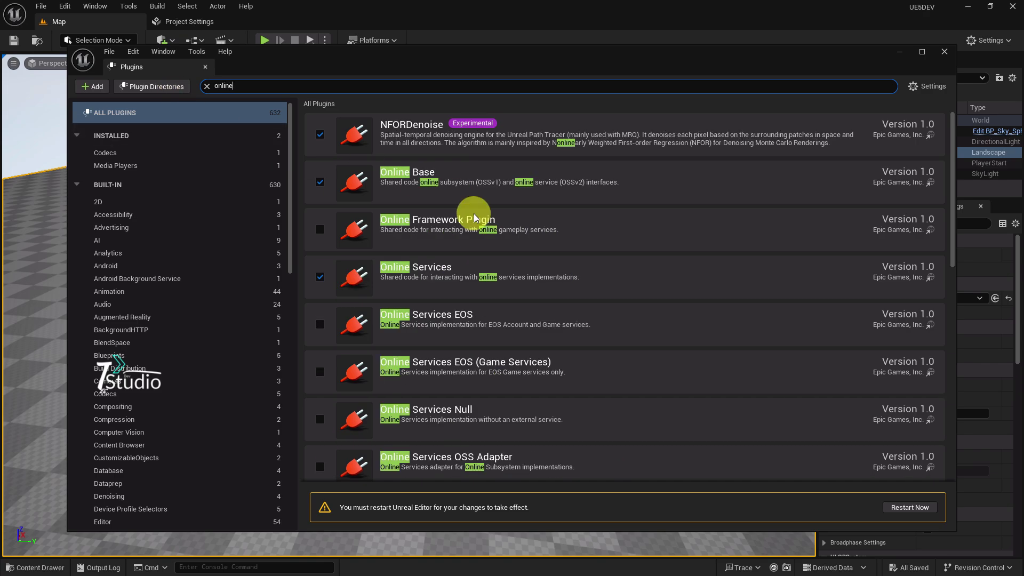
scroll(480, 357, "down", 1)
scroll(491, 368, "down", 3)
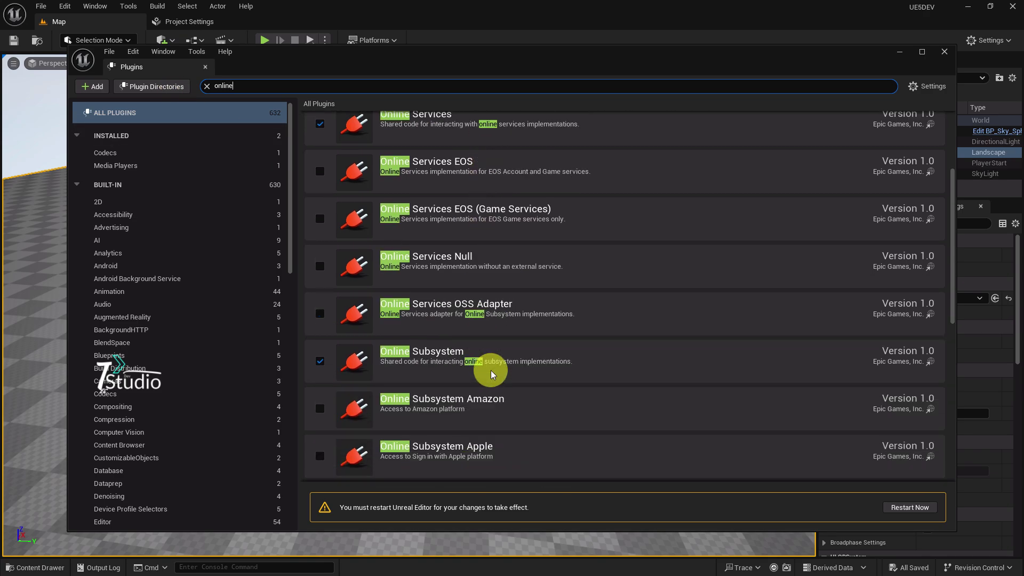
scroll(495, 382, "down", 6)
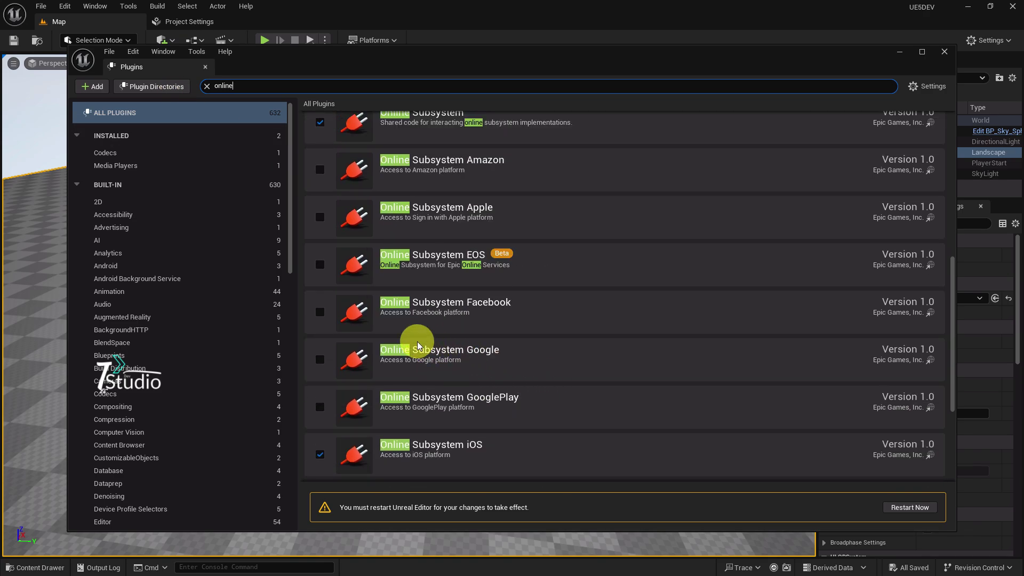
scroll(462, 340, "down", 1)
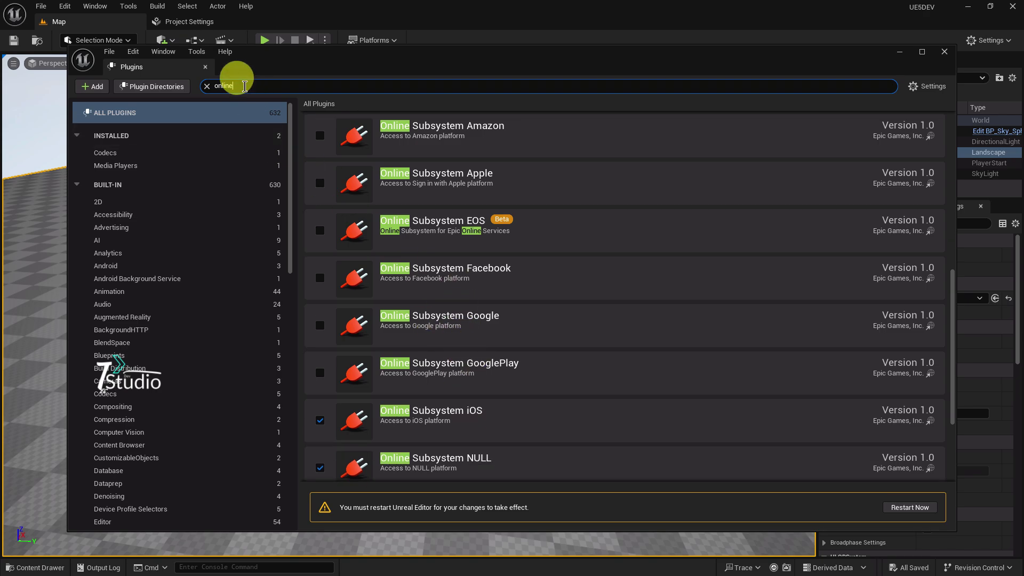
left_click(241, 88)
type("android")
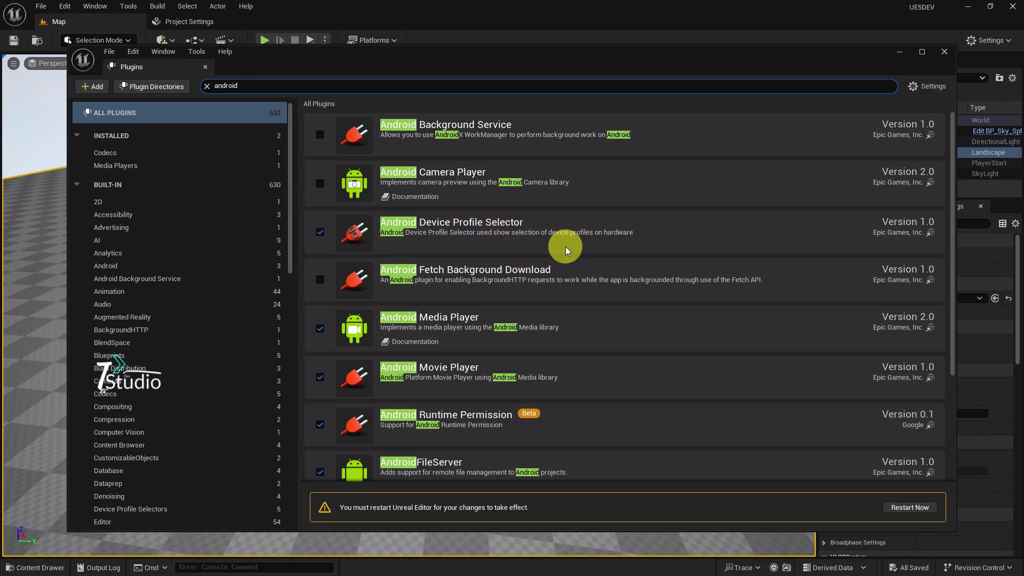
Step: Disable the Android Device Profile Selector, Android Media Player and AndroidFileServer plugins
left_click(320, 232)
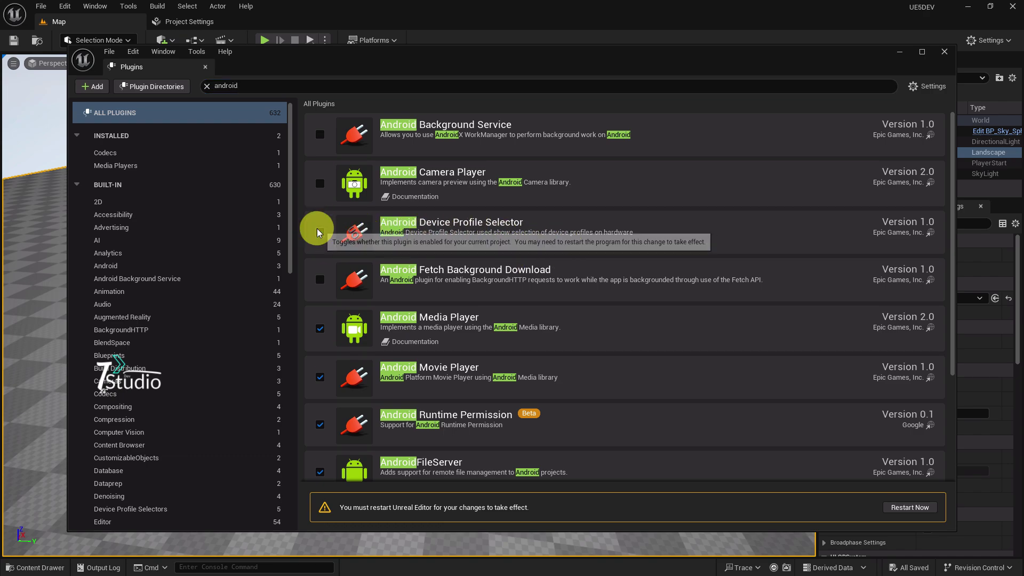
scroll(454, 315, "down", 1)
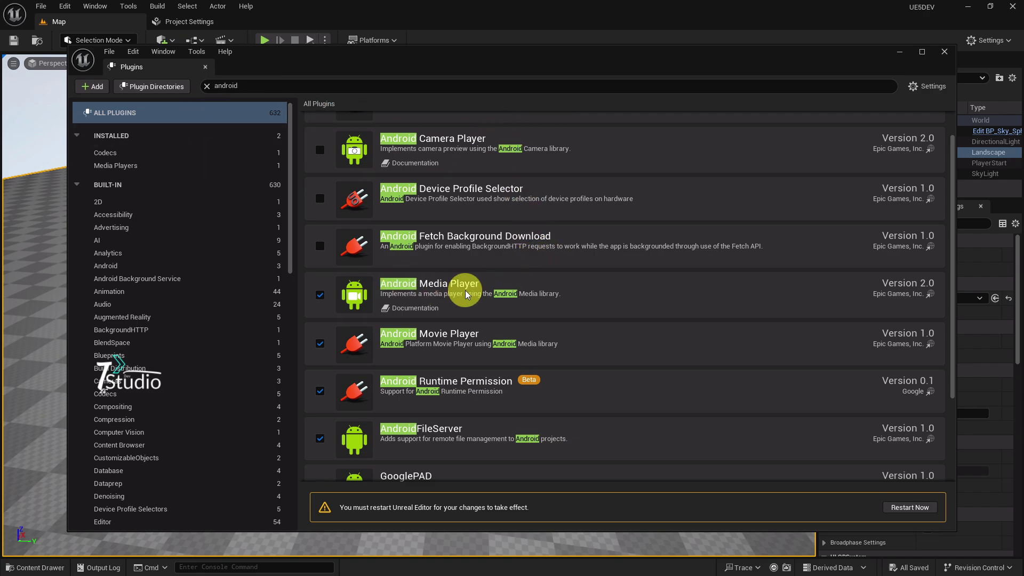
left_click(320, 295)
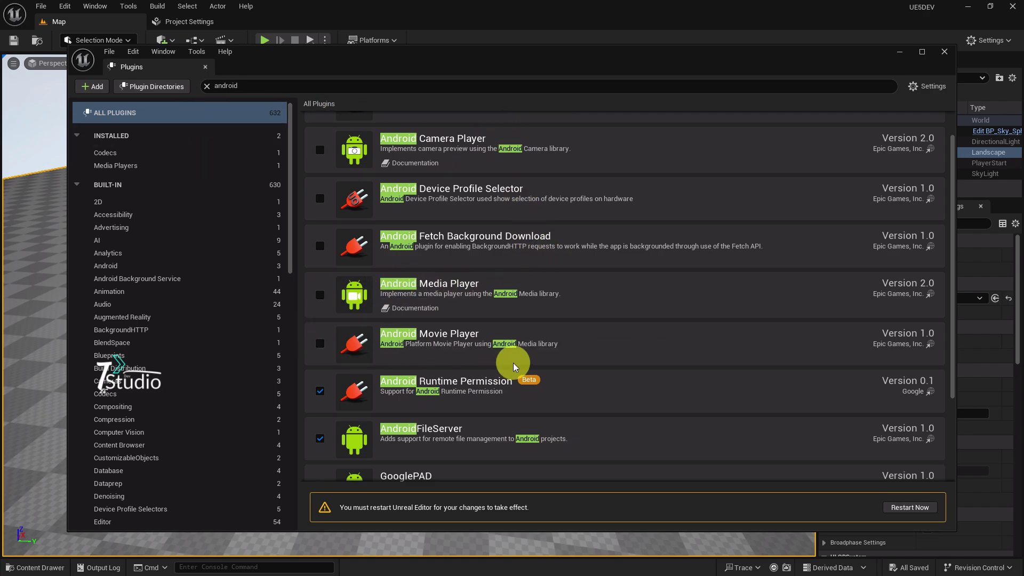
scroll(514, 358, "down", 3)
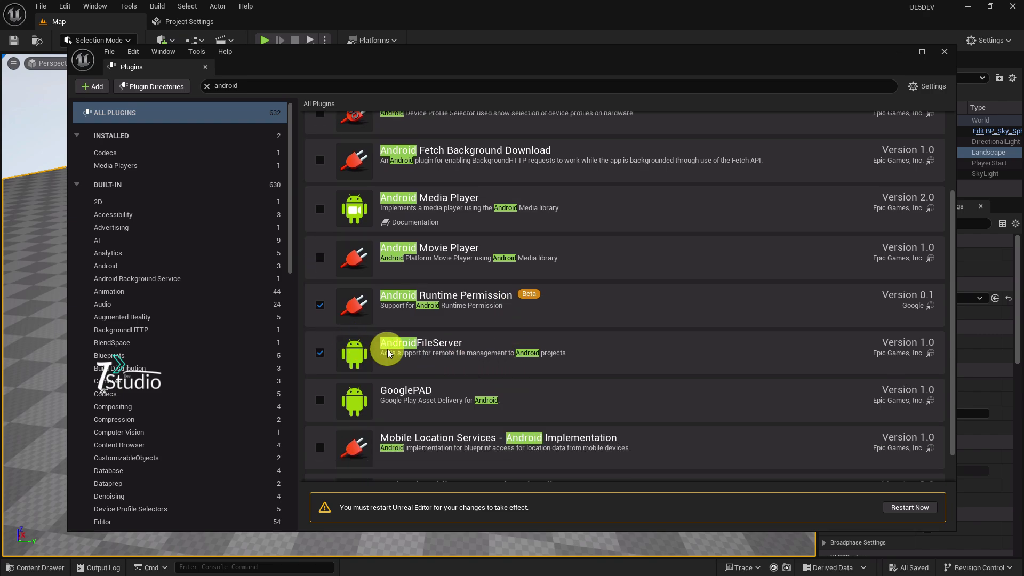
left_click(321, 353)
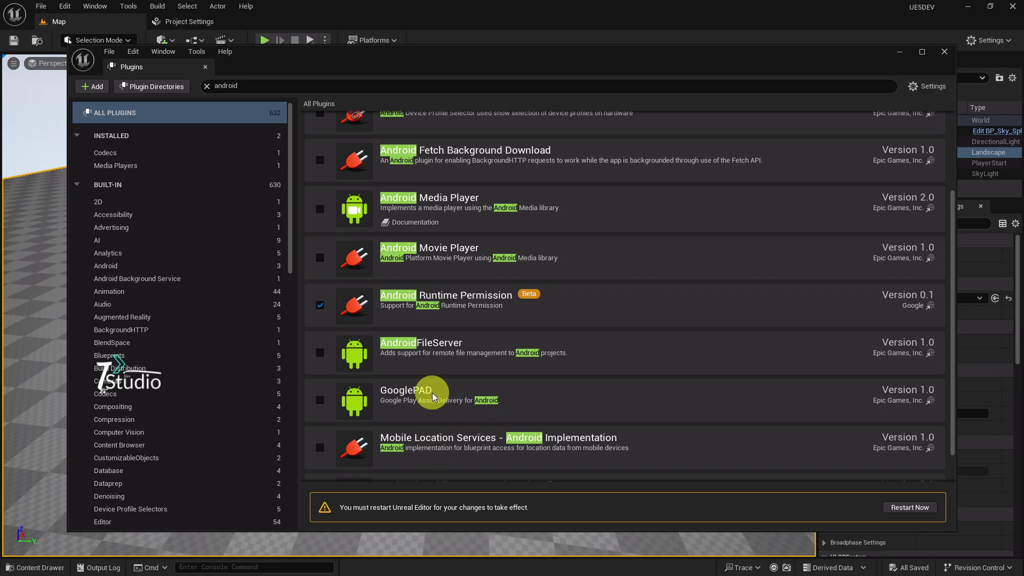
scroll(422, 390, "down", 1)
scroll(519, 281, "up", 1)
scroll(507, 320, "down", 1)
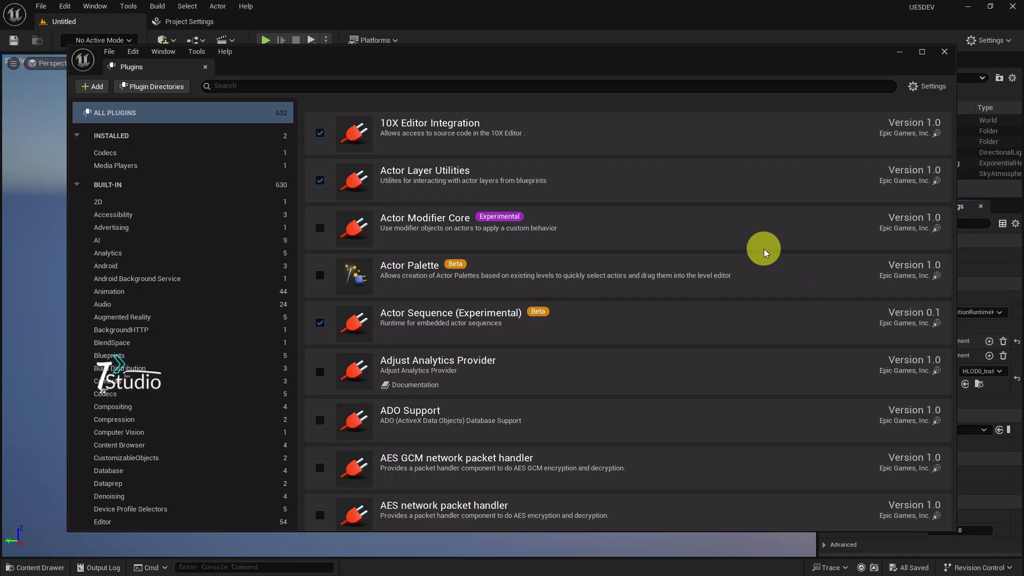
Step: Close the Plugins window and reopen the Map level from All > Content in the Content Drawer
left_click(940, 51)
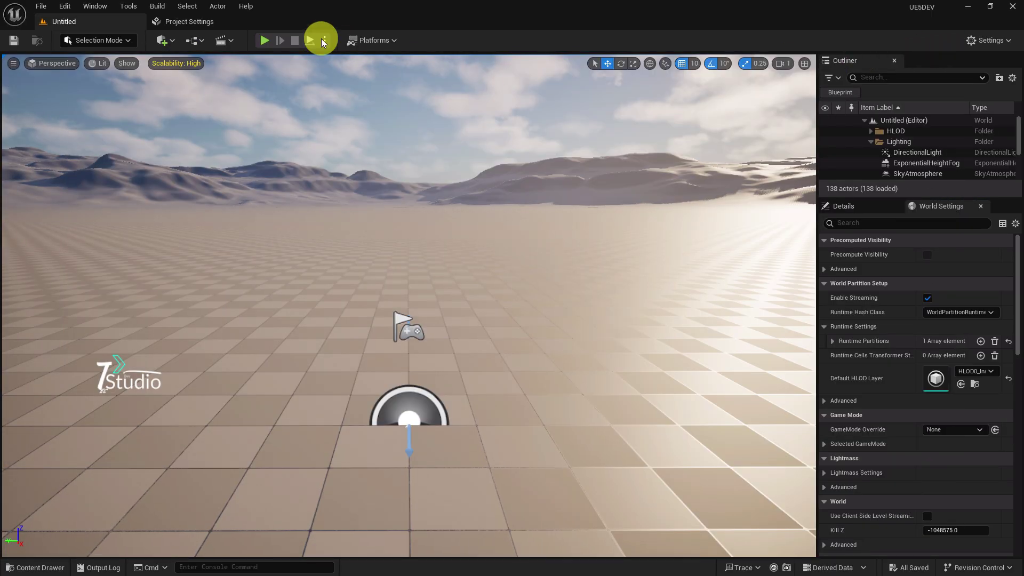
left_click_drag(401, 101, 402, 136)
left_click(37, 567)
left_click(148, 504)
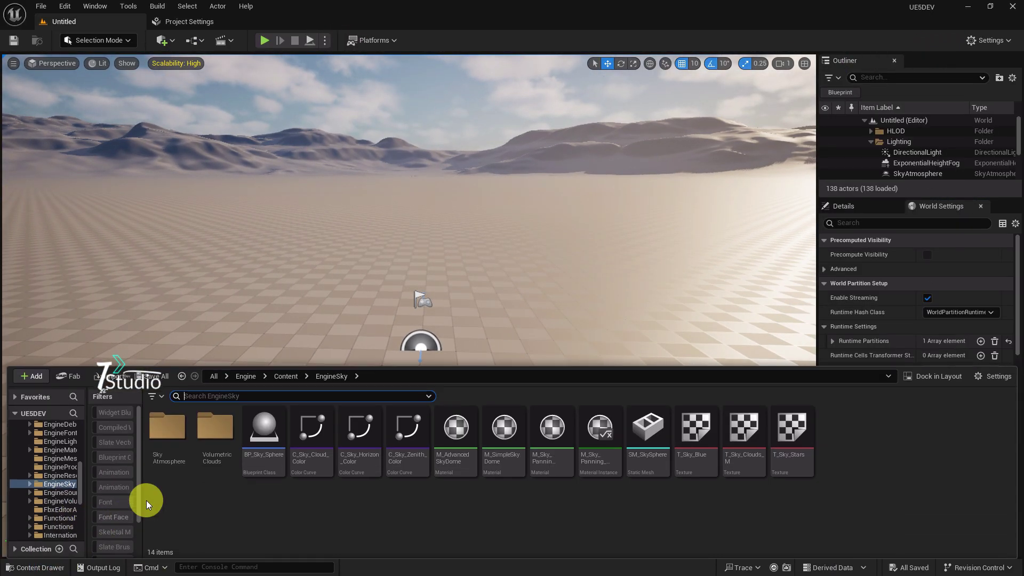
left_click(213, 376)
double_click(168, 426)
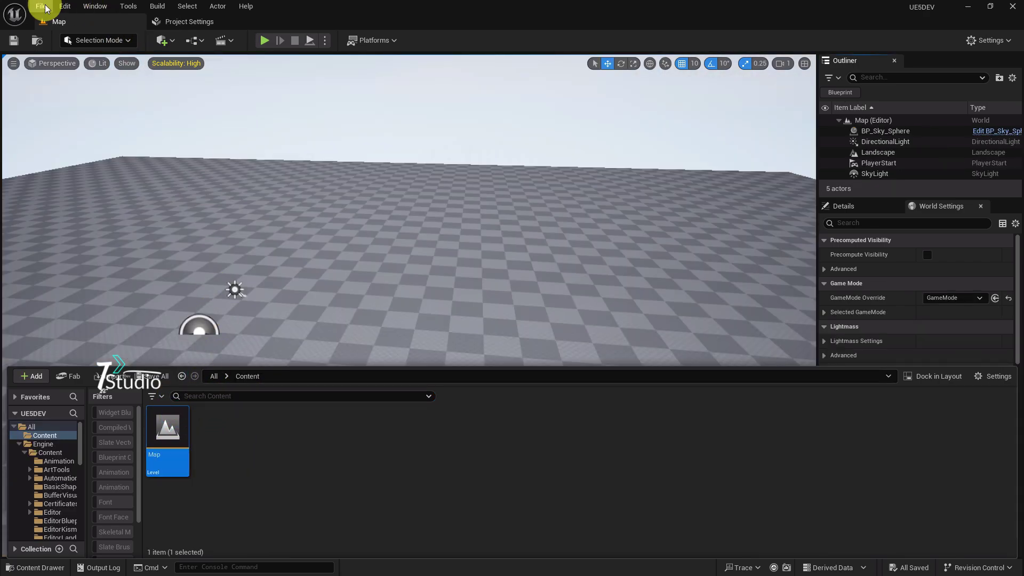
Step: Open the Maps & Modes section of Project Settings
left_click(46, 7)
left_click(114, 169)
left_click(57, 133)
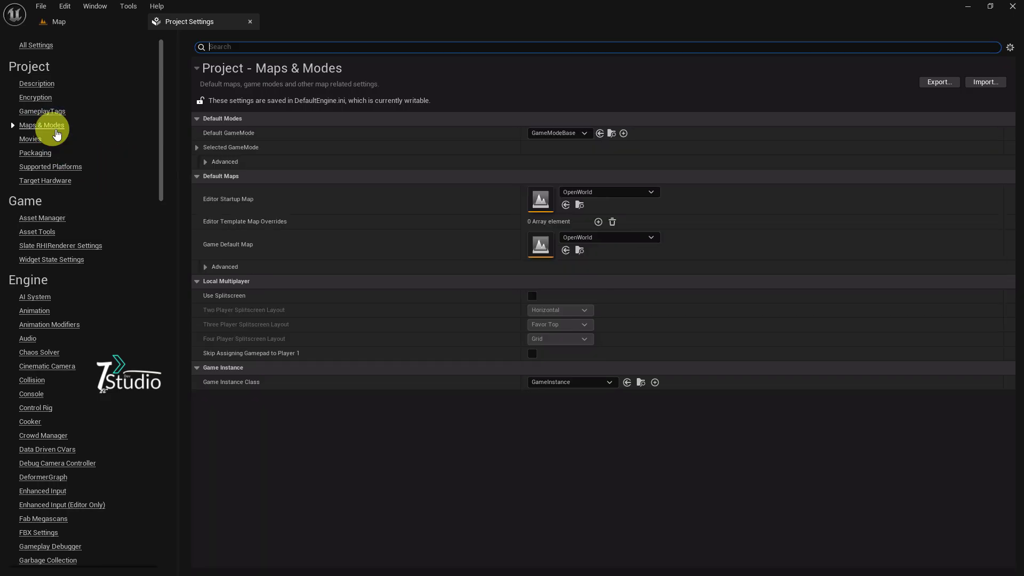
left_click(84, 25)
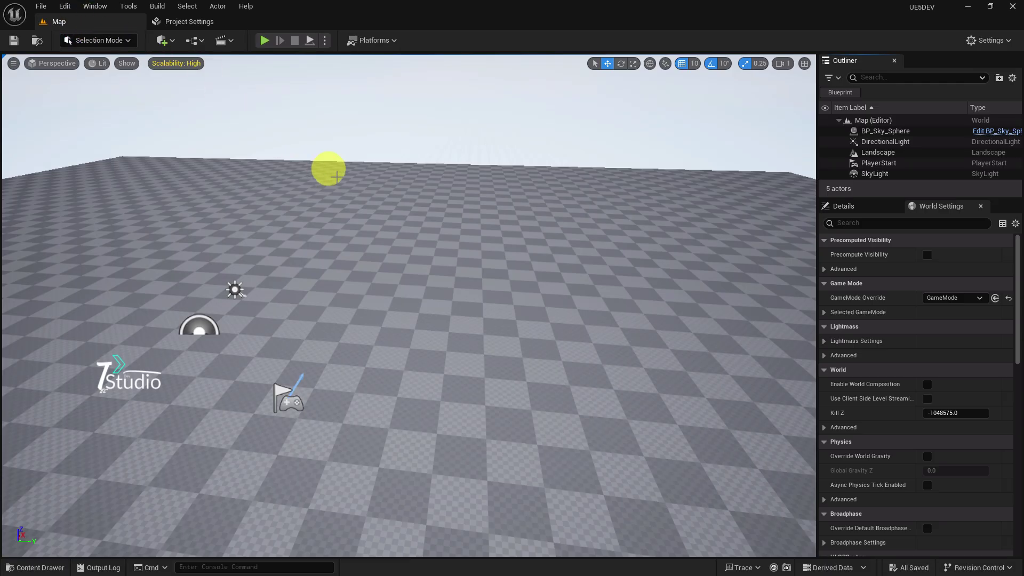
scroll(366, 183, "down", 10)
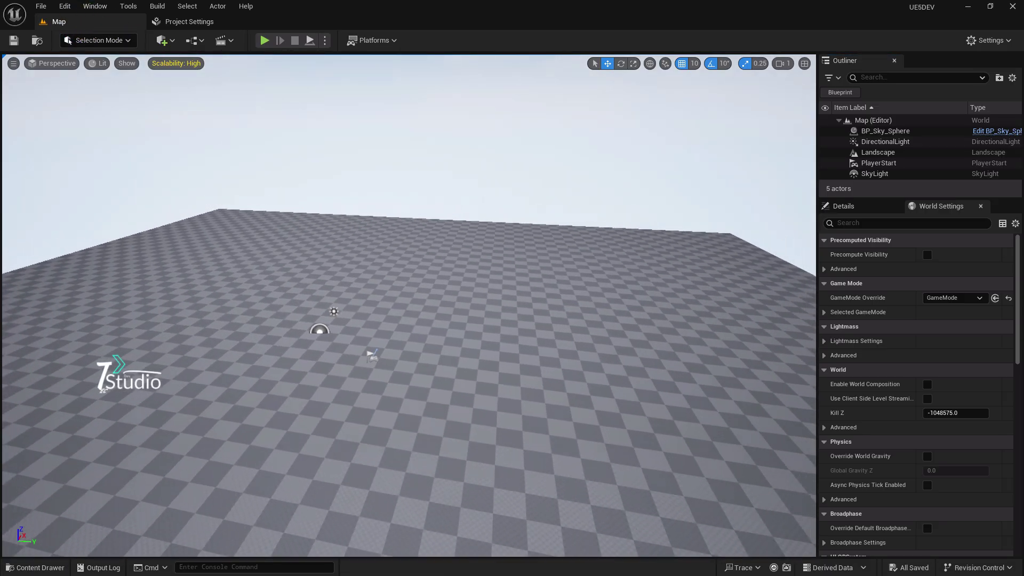
left_click_drag(358, 205, 359, 214)
left_click(171, 21)
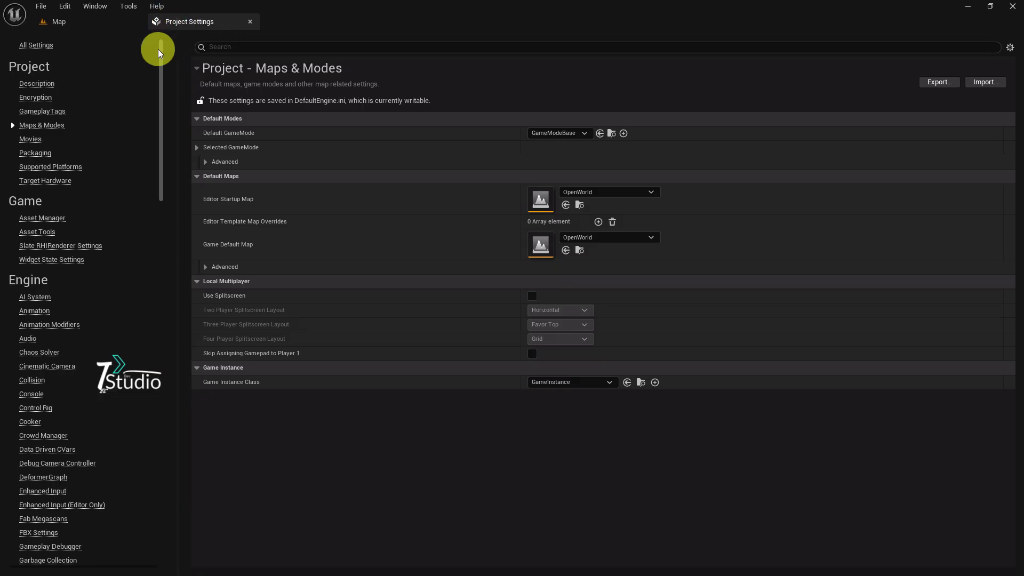
Step: Set the Editor Startup Map to Map
left_click(629, 192)
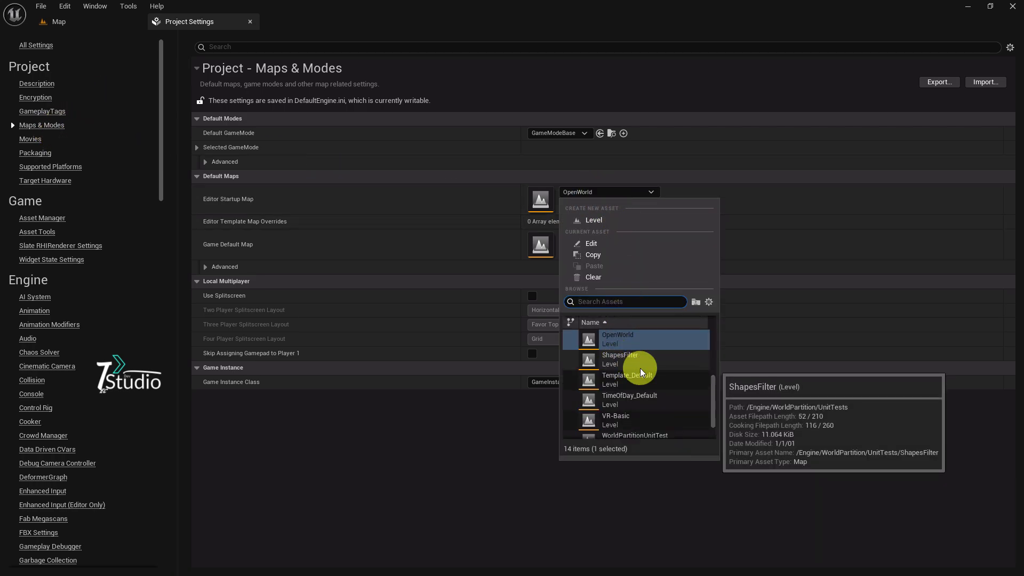
scroll(640, 416, "down", 3)
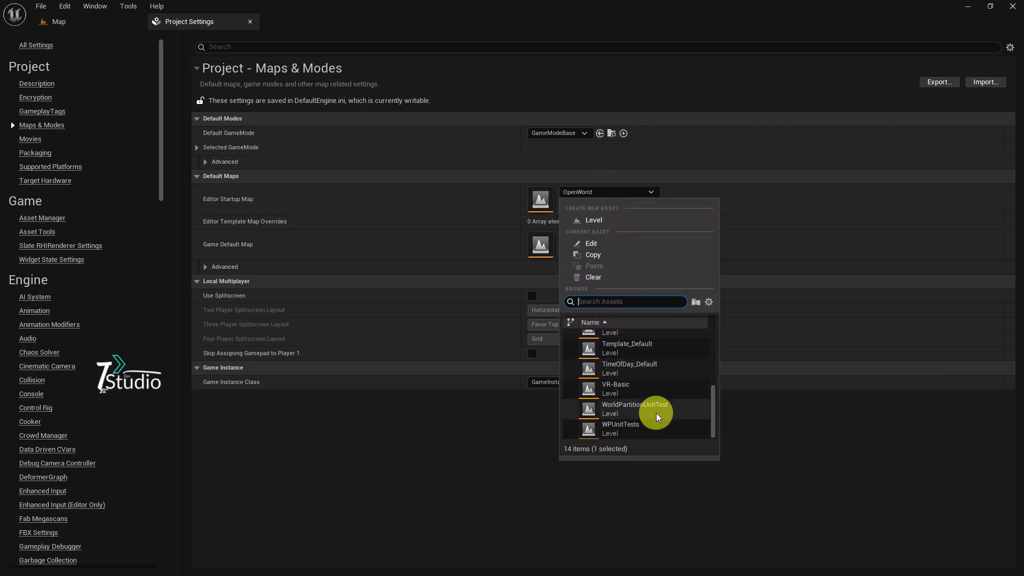
scroll(647, 421, "up", 3)
scroll(640, 400, "up", 3)
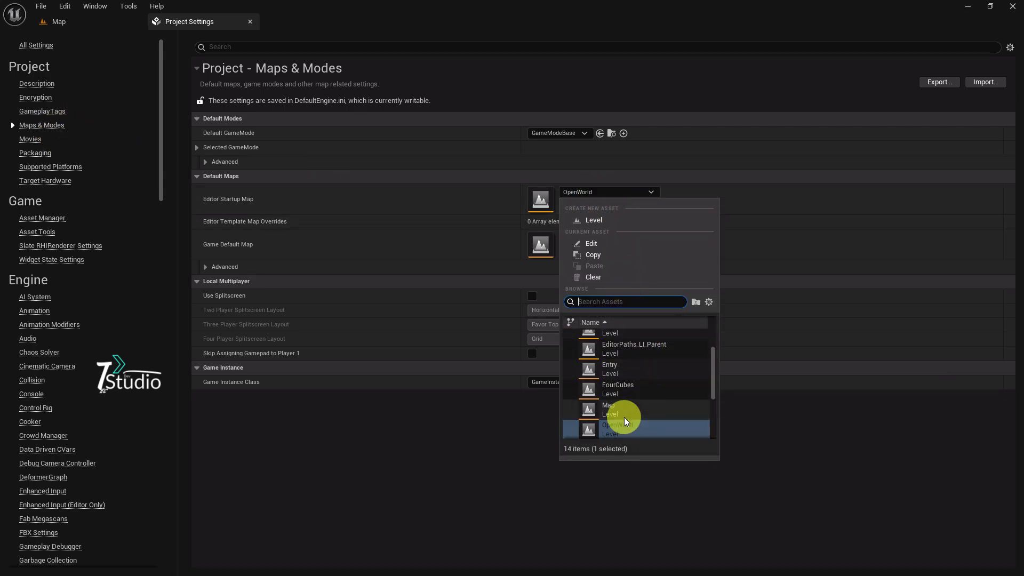
left_click(624, 417)
Step: Set the Game Default Map to Map
left_click(597, 235)
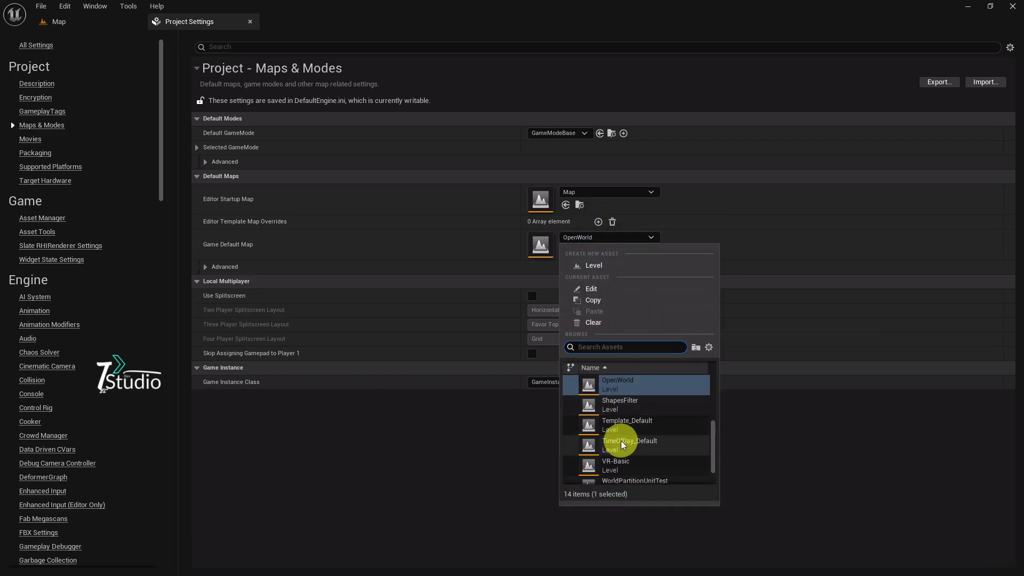
scroll(627, 426, "down", 2)
scroll(633, 408, "up", 2)
left_click(635, 400)
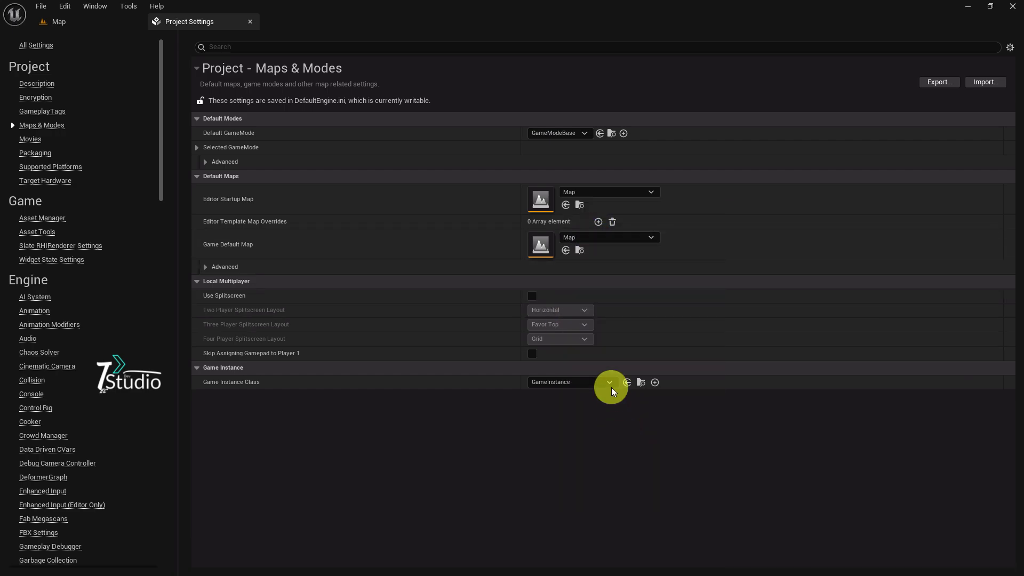
Step: Switch to the Map level tab, check the plugin list in Edit > Plugins, then close it
left_click(123, 22)
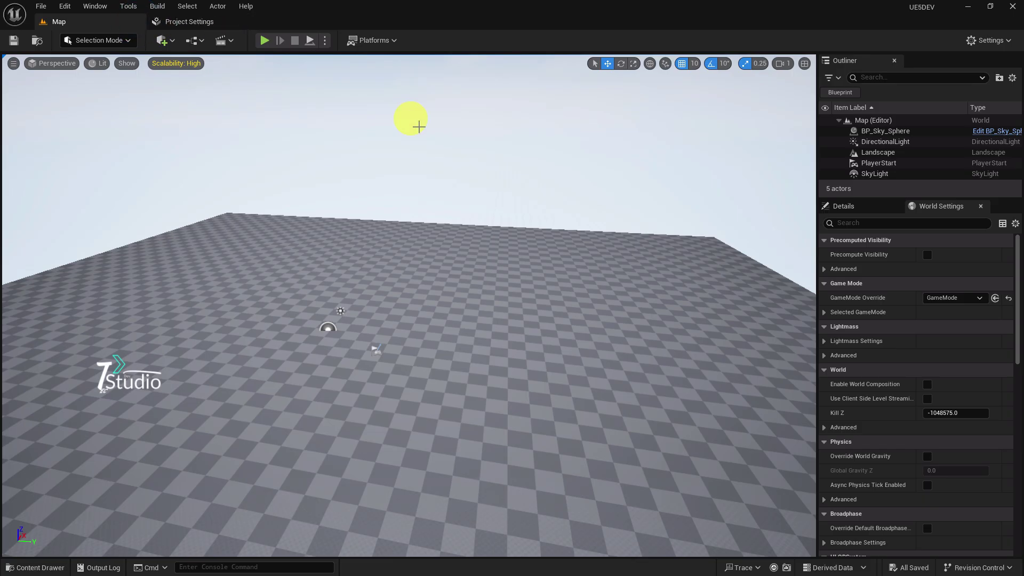
left_click_drag(529, 316, 477, 415)
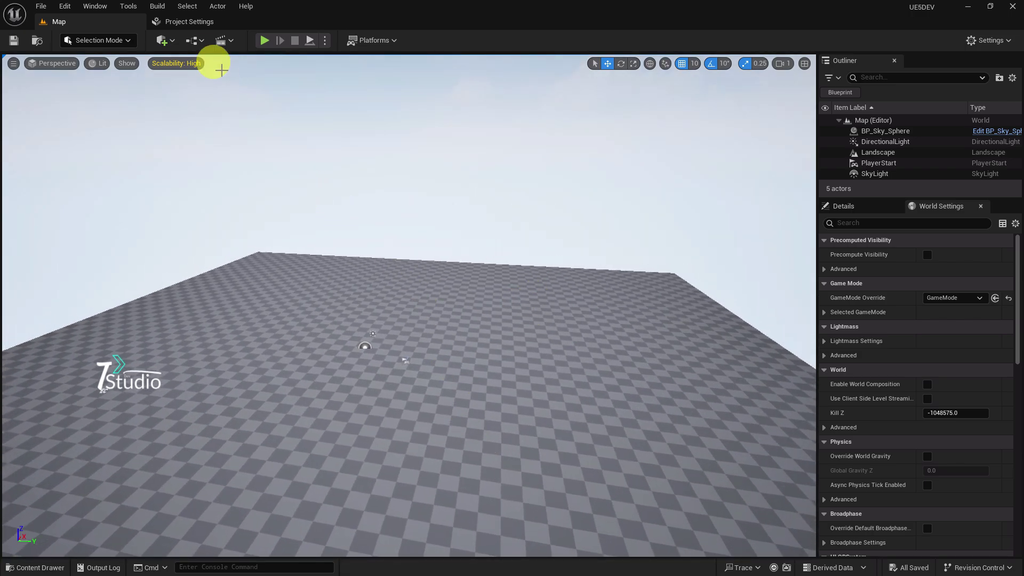
left_click(66, 6)
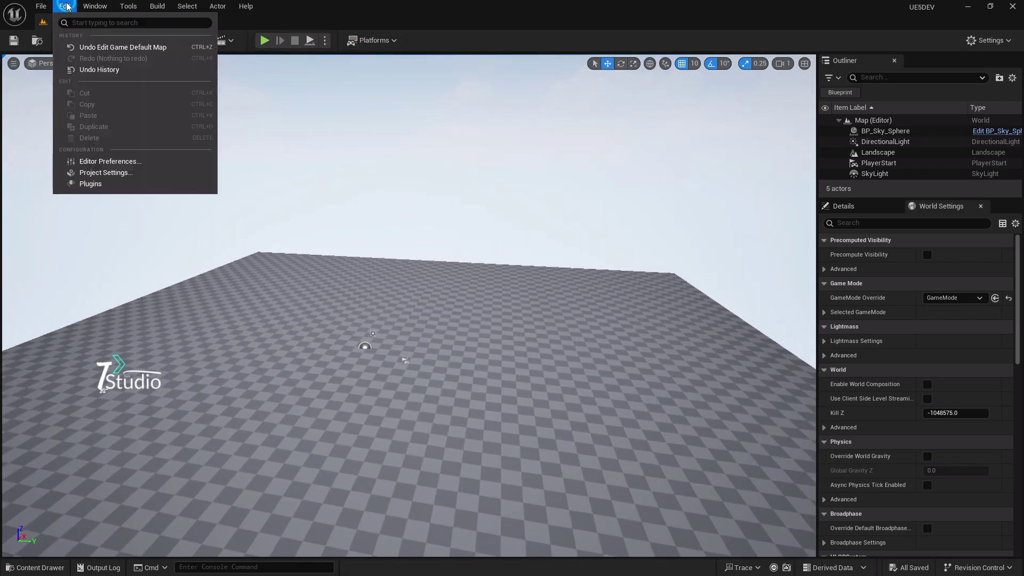
left_click(85, 184)
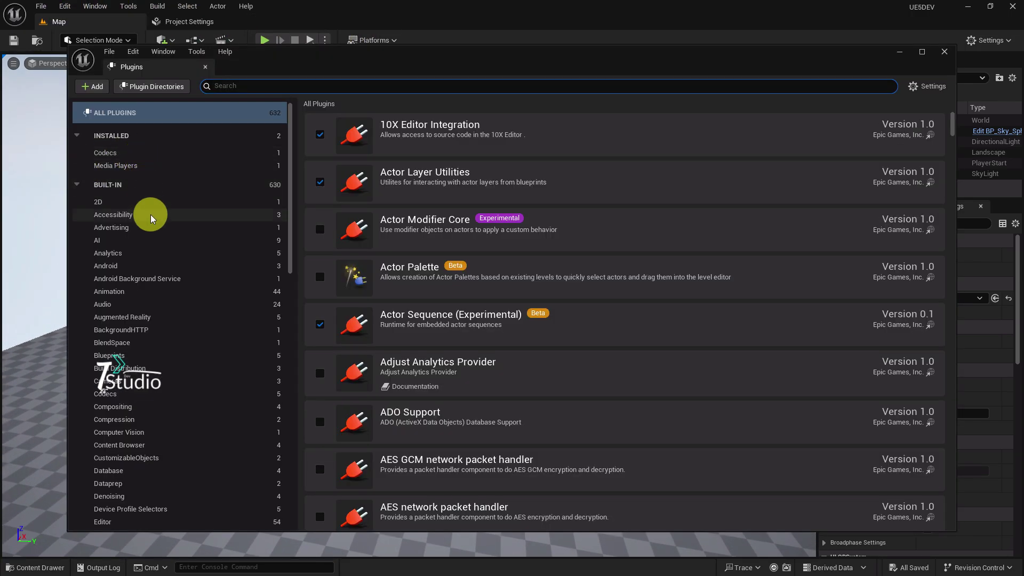
left_click(944, 54)
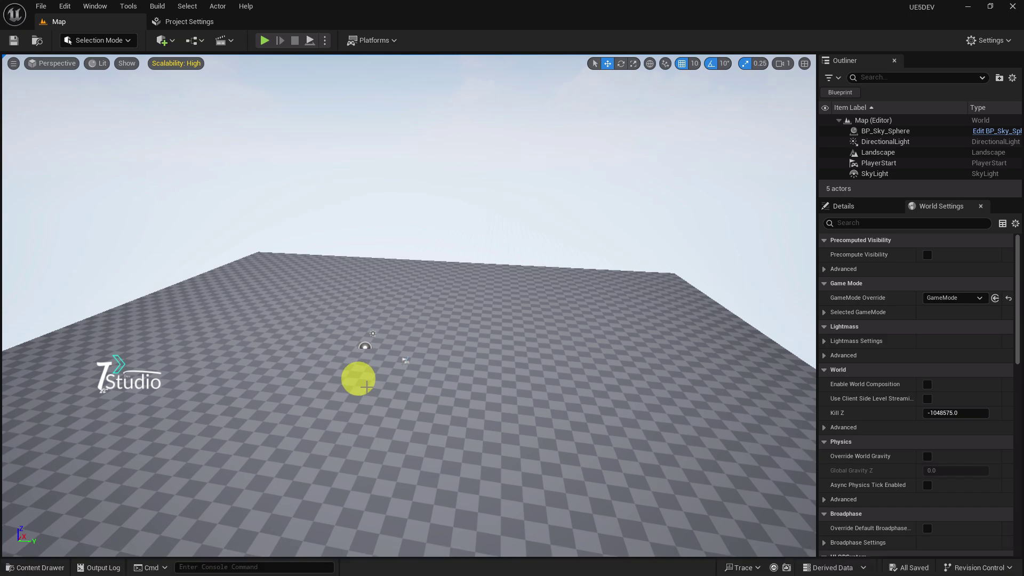
Step: Set the Android build configuration to Development in the Platforms menu
left_click(373, 42)
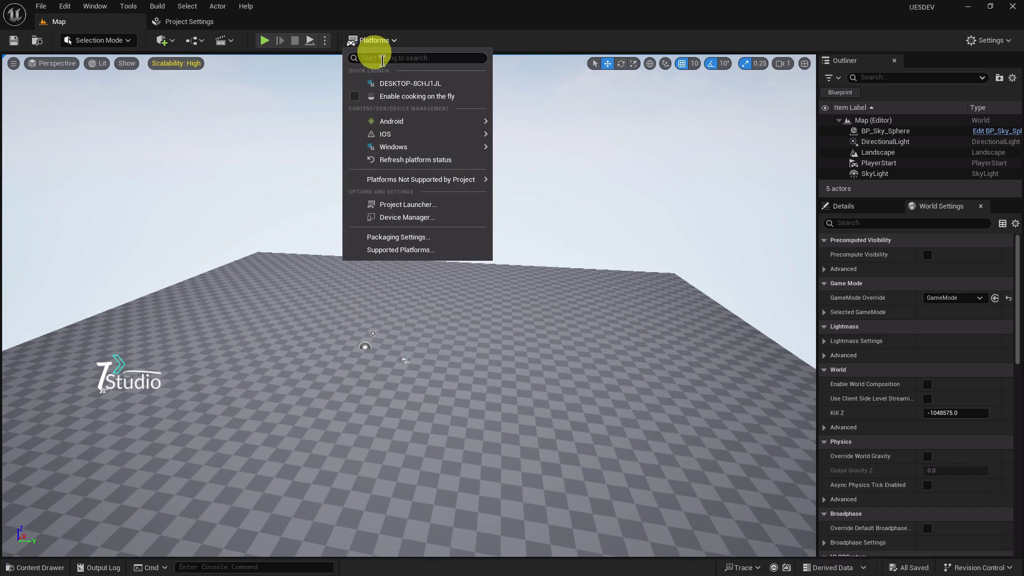
mouse_move(379, 121)
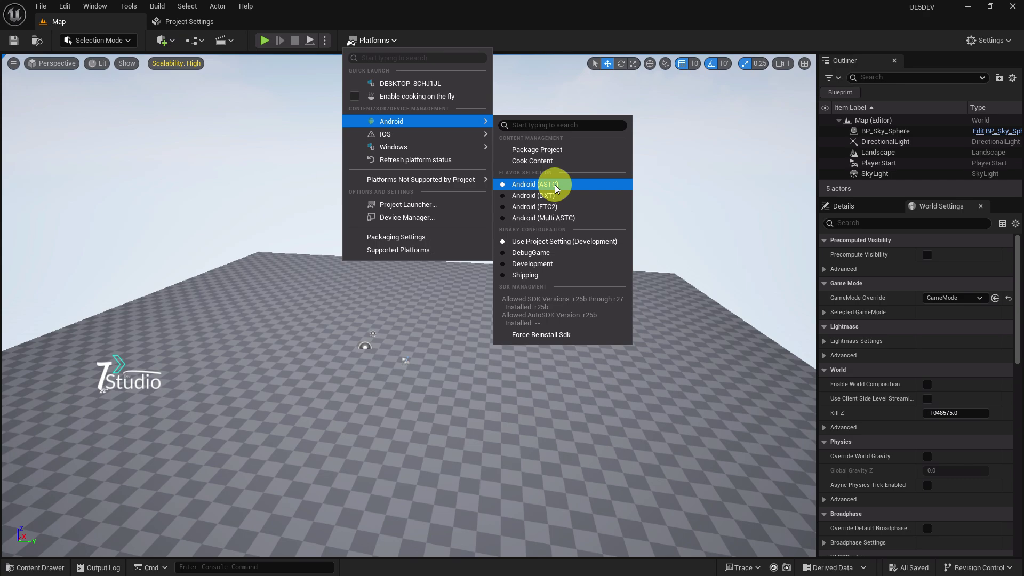
left_click(512, 263)
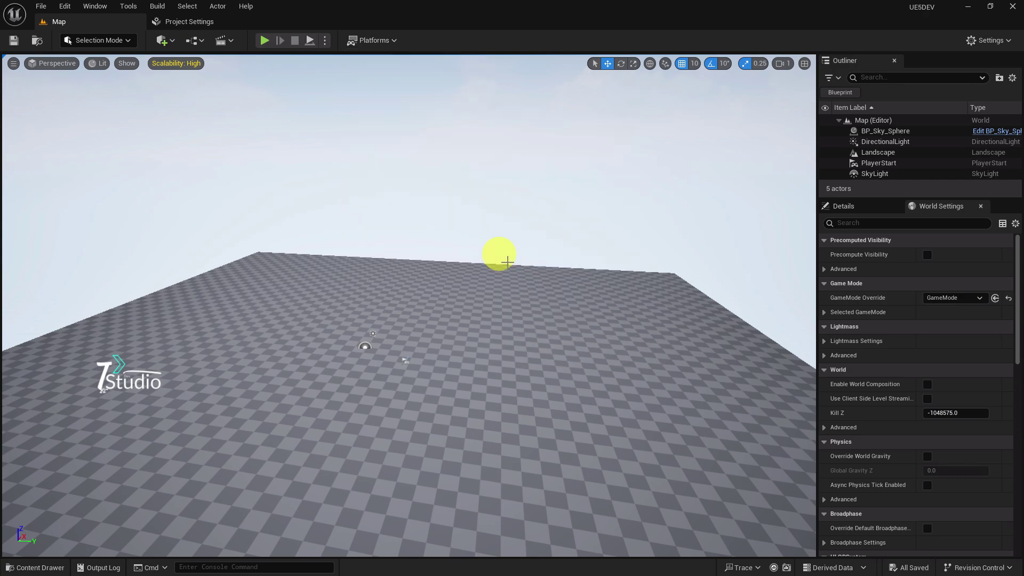
Step: Package for Android (ASTC), deleting the old Android_ASTC folder and choosing Music as output
left_click(361, 47)
mouse_move(363, 119)
left_click(520, 145)
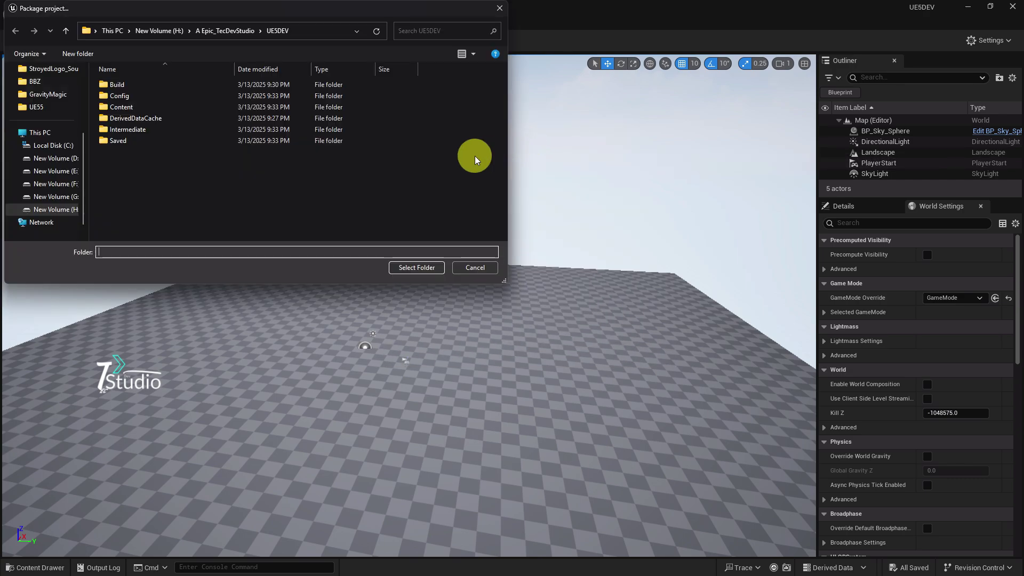
scroll(43, 144, "up", 1)
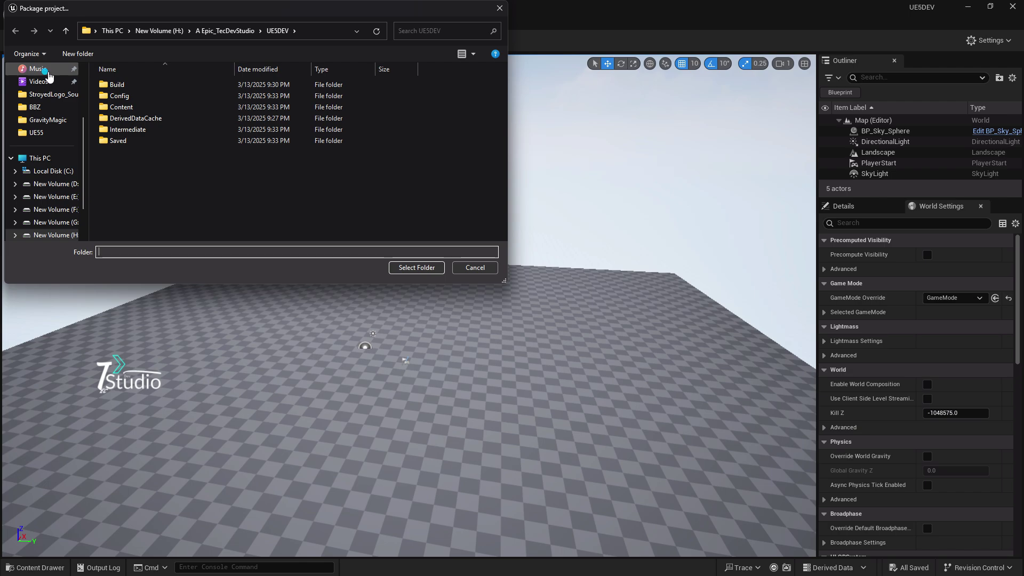
left_click(48, 72)
left_click(118, 107)
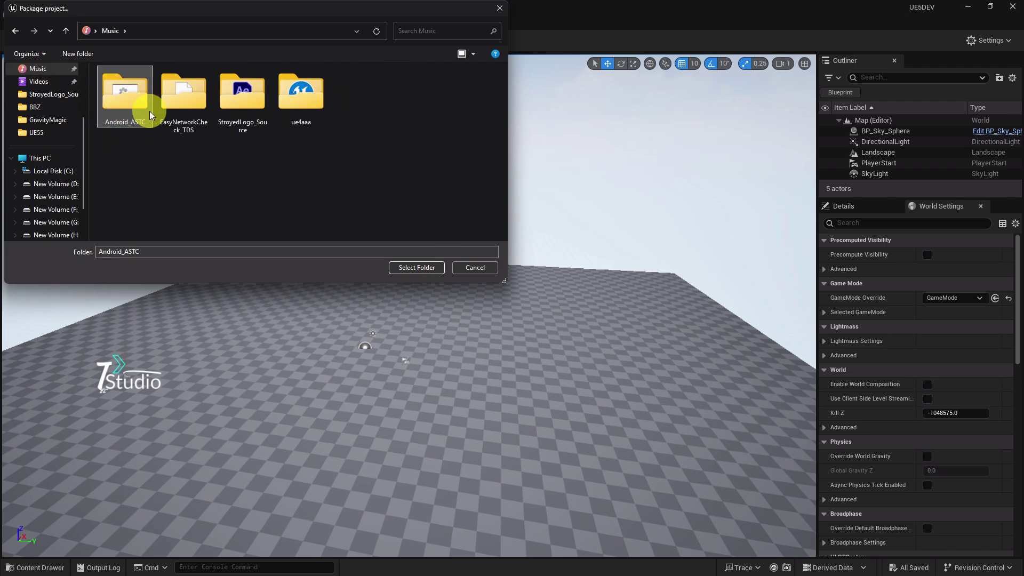
key("Delete")
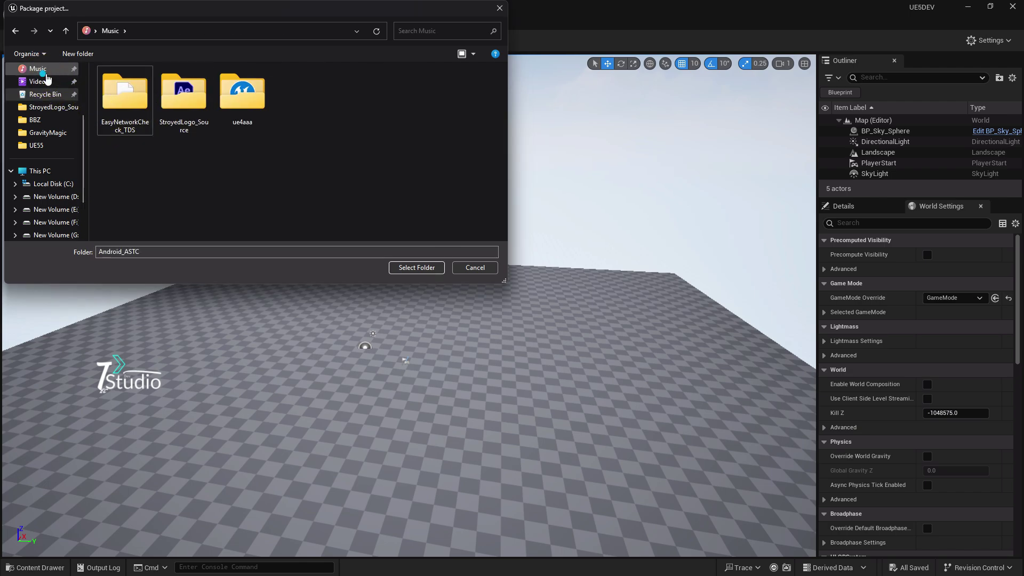
left_click(47, 73)
Step: Confirm Music as the output folder and open a taller Output Log to follow the build
left_click(416, 268)
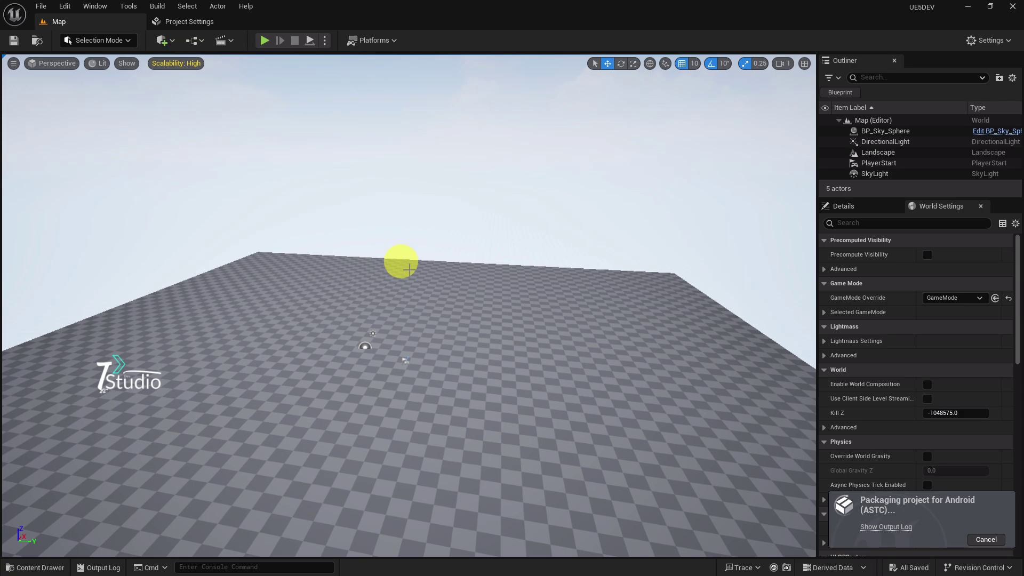
left_click(882, 526)
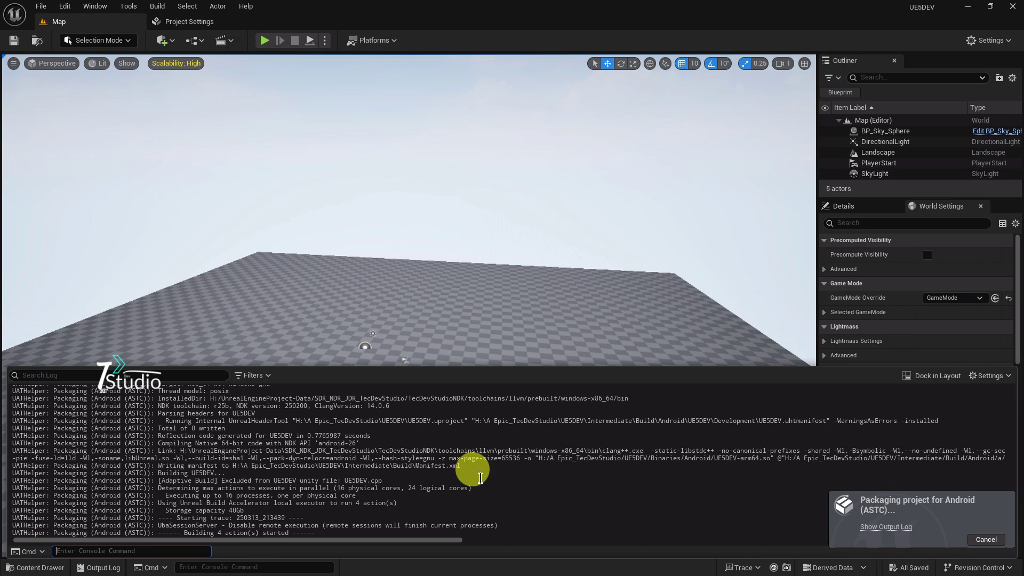
left_click_drag(395, 366, 422, 367)
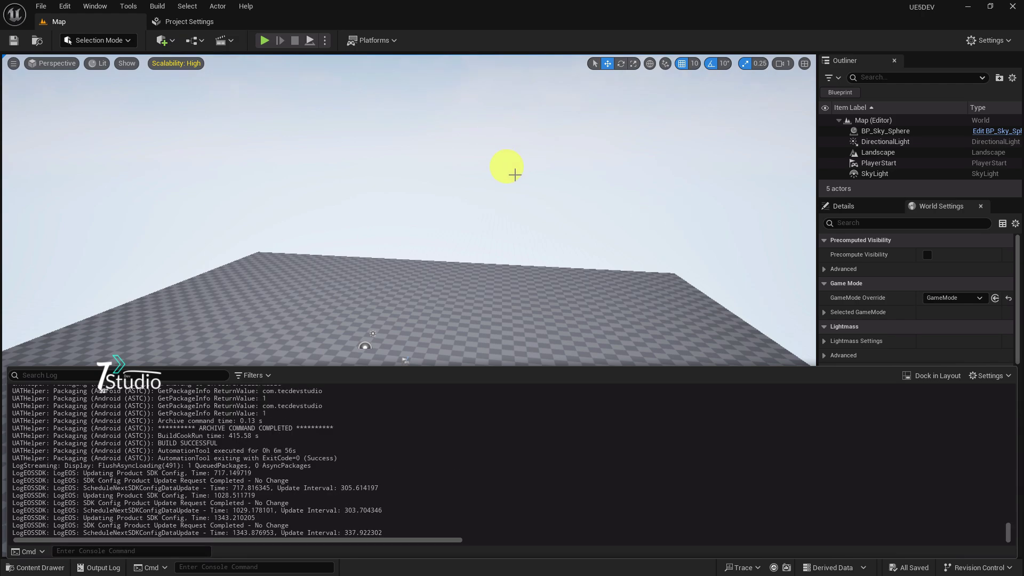
Step: Enlarge the Output Log panel and scroll through the packaging messages, such as mergeDebugResources
scroll(256, 438, "up", 3)
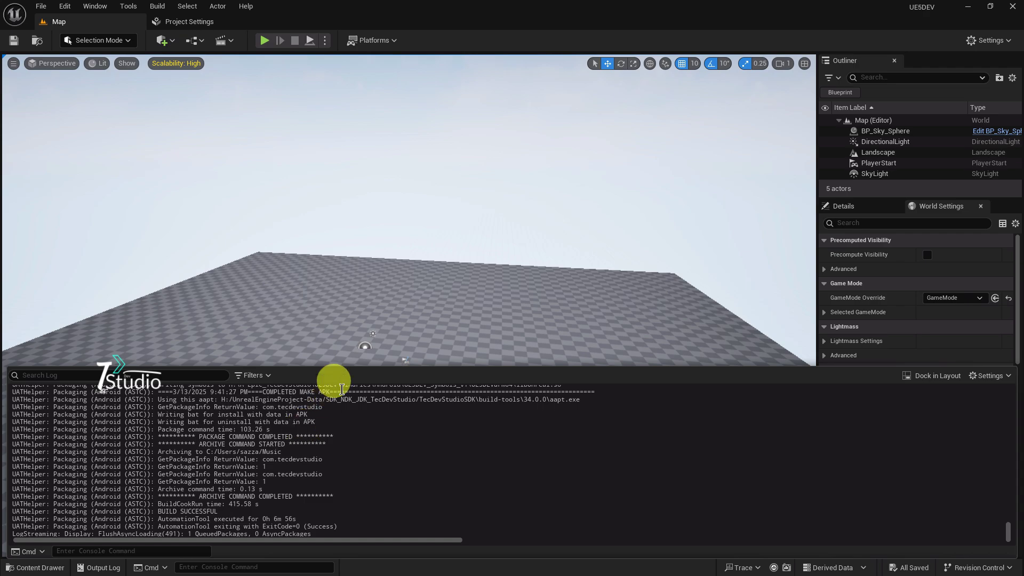
left_click_drag(356, 372, 452, 96)
scroll(400, 281, "up", 3)
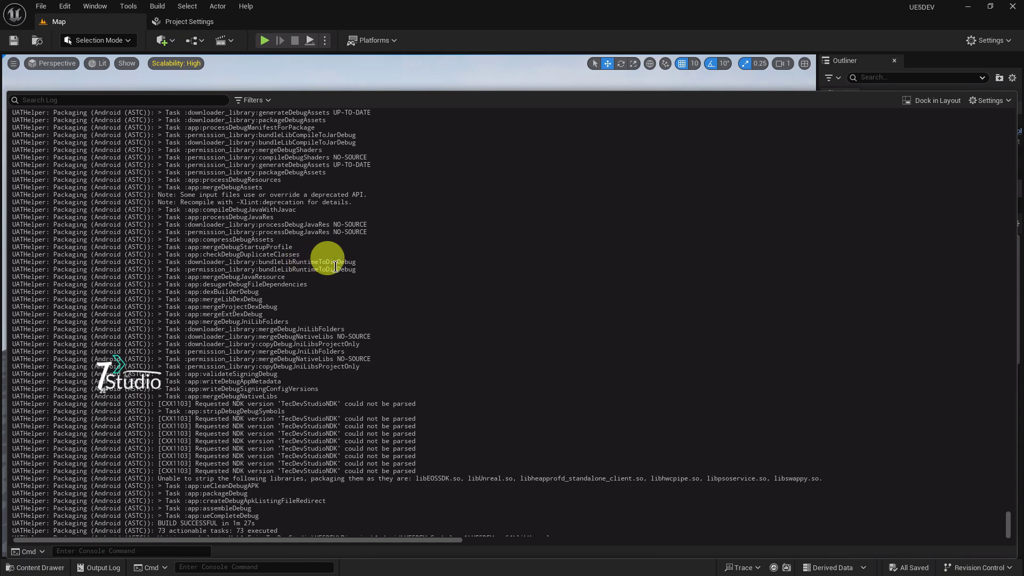
scroll(469, 263, "up", 20)
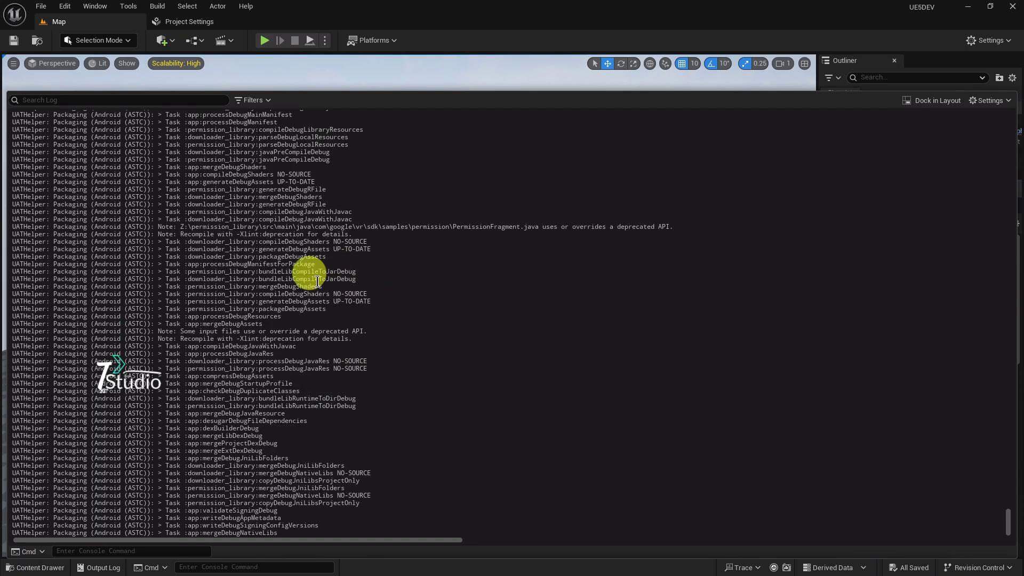
scroll(160, 256, "down", 4)
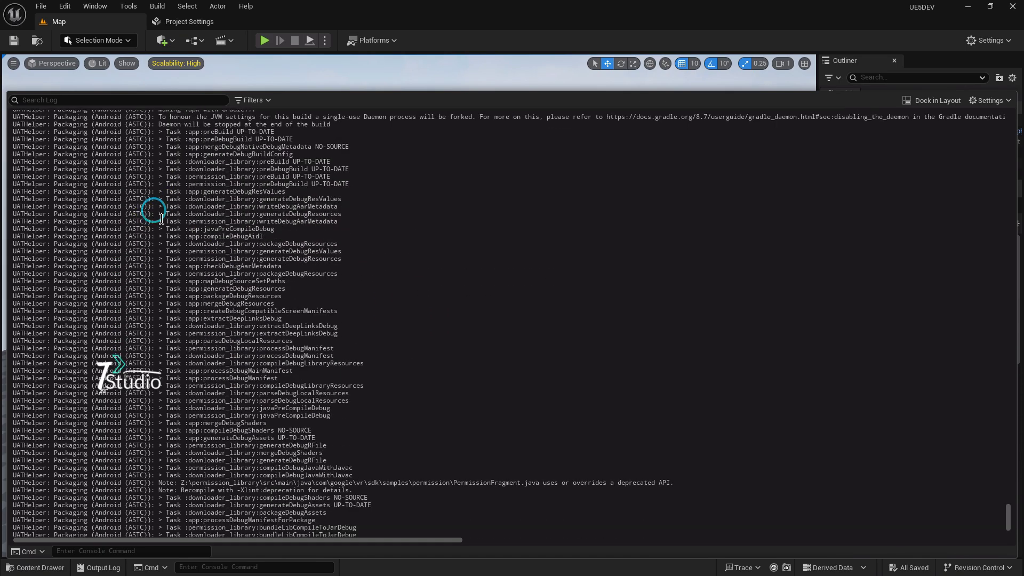
triple_click(376, 302)
scroll(348, 341, "down", 8)
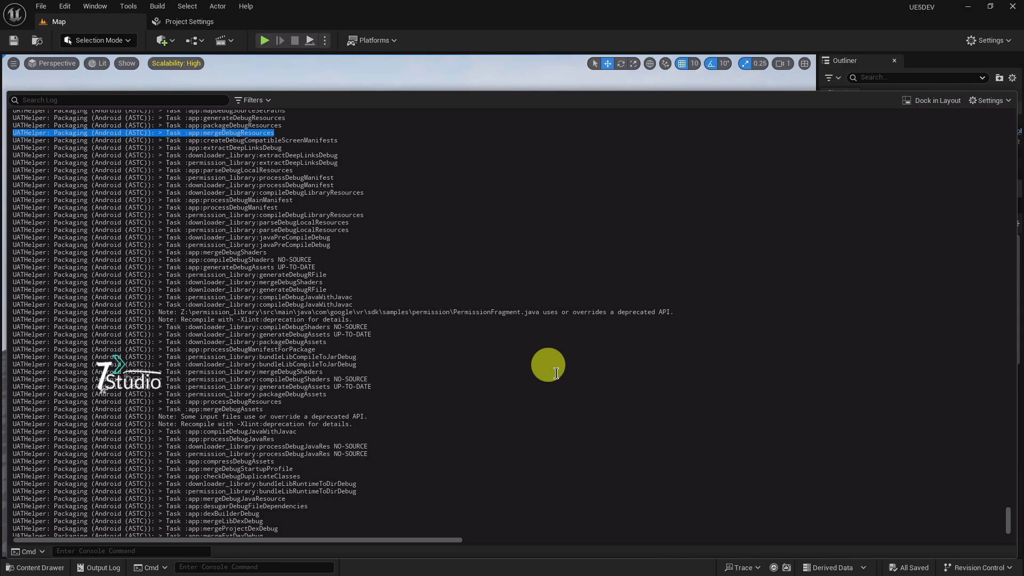
scroll(373, 359, "down", 4)
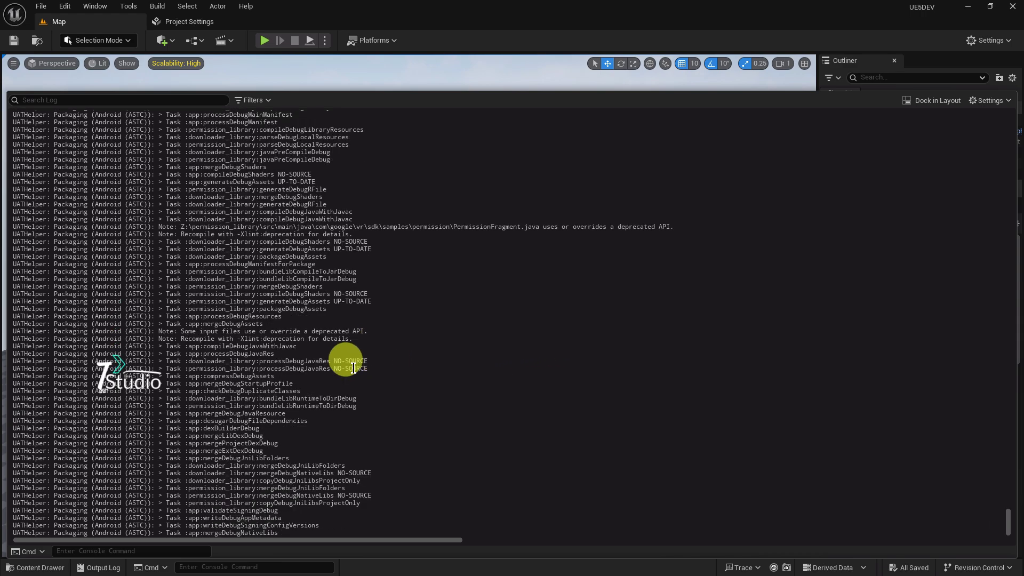
scroll(343, 359, "down", 3)
left_click_drag(1008, 513, 1007, 539)
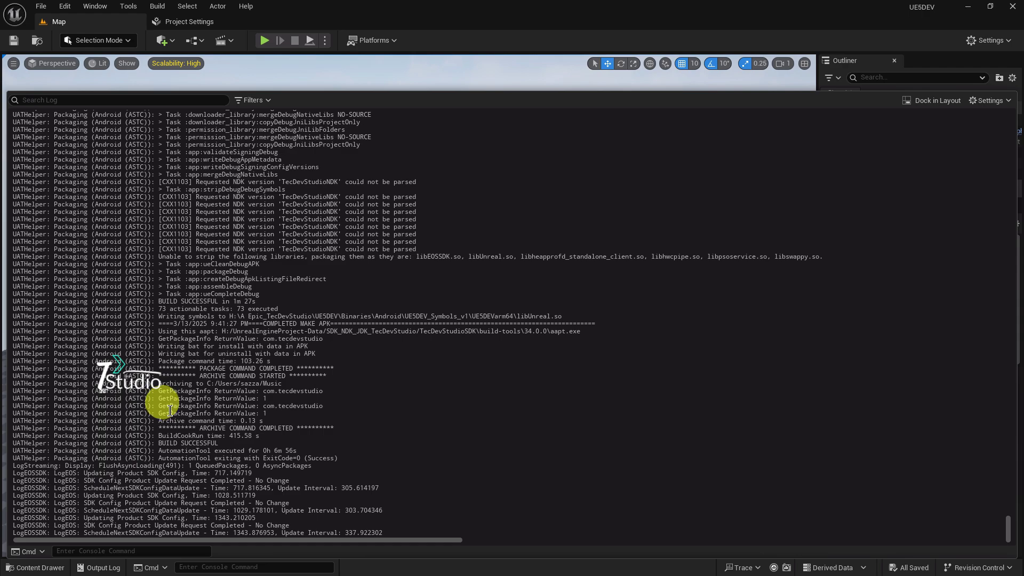
Step: Highlight the package name, Package time and uninstall script lines, ending on BUILD SUCCESSFUL
left_click_drag(343, 410, 159, 406)
left_click_drag(327, 349, 188, 345)
left_click(298, 344)
left_click_drag(13, 361, 172, 361)
left_click_drag(315, 354, 160, 353)
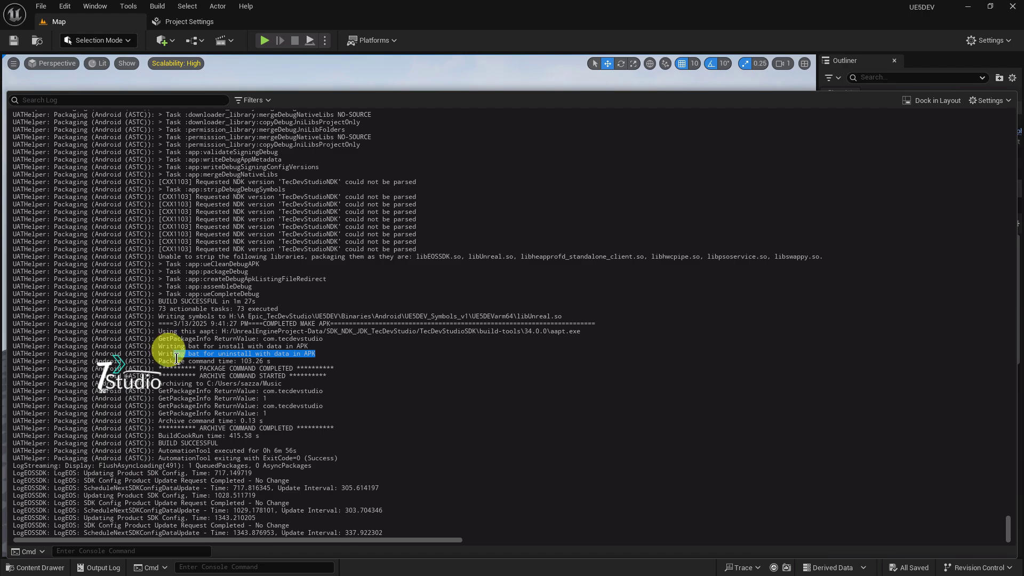
left_click(336, 395)
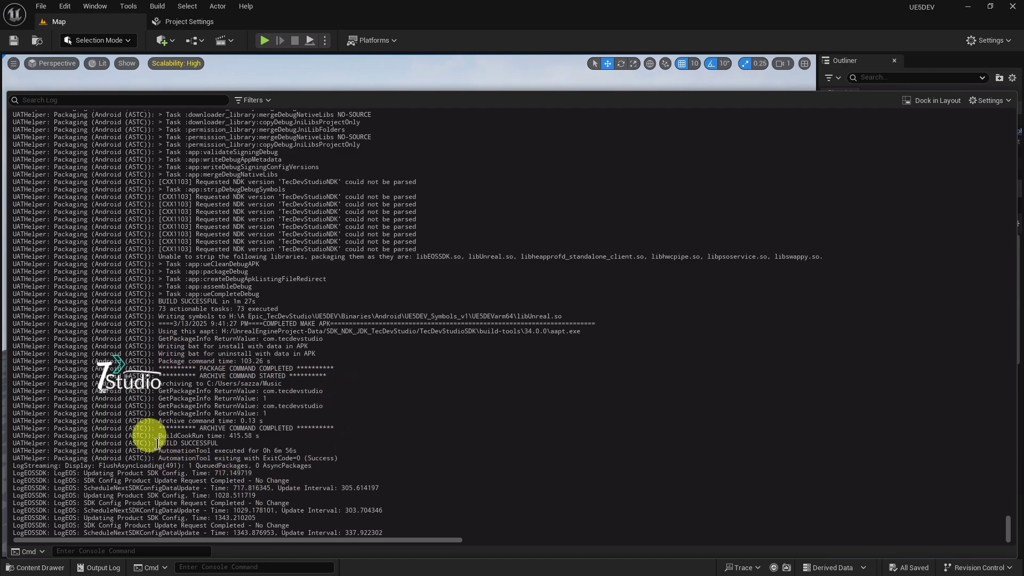
left_click_drag(158, 443, 219, 444)
Step: Open the Android_ASTC folder under Music in File Explorer and select UESDEV-arm64.apk
mouse_move(624, 564)
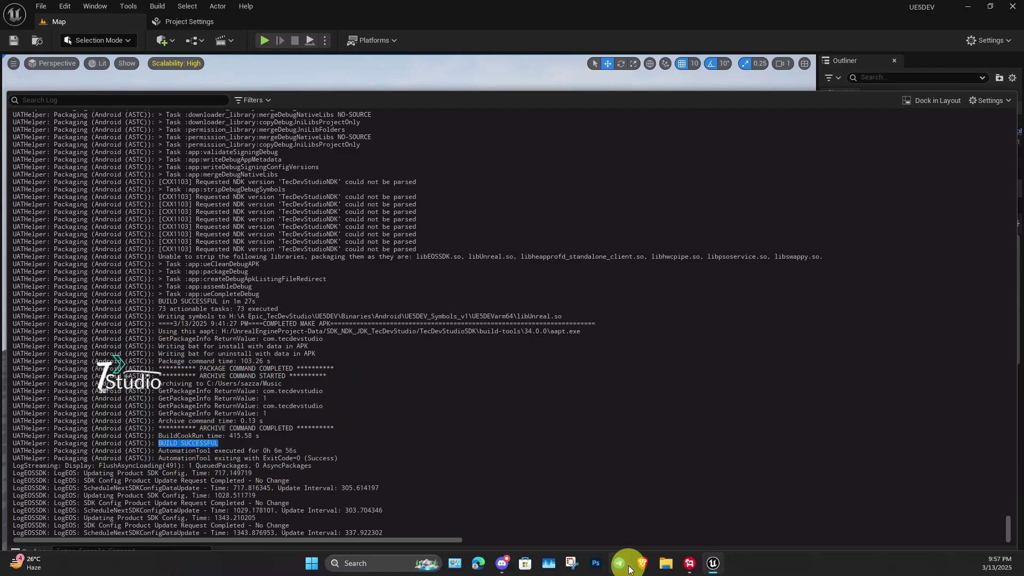
left_click(661, 563)
left_click(251, 367)
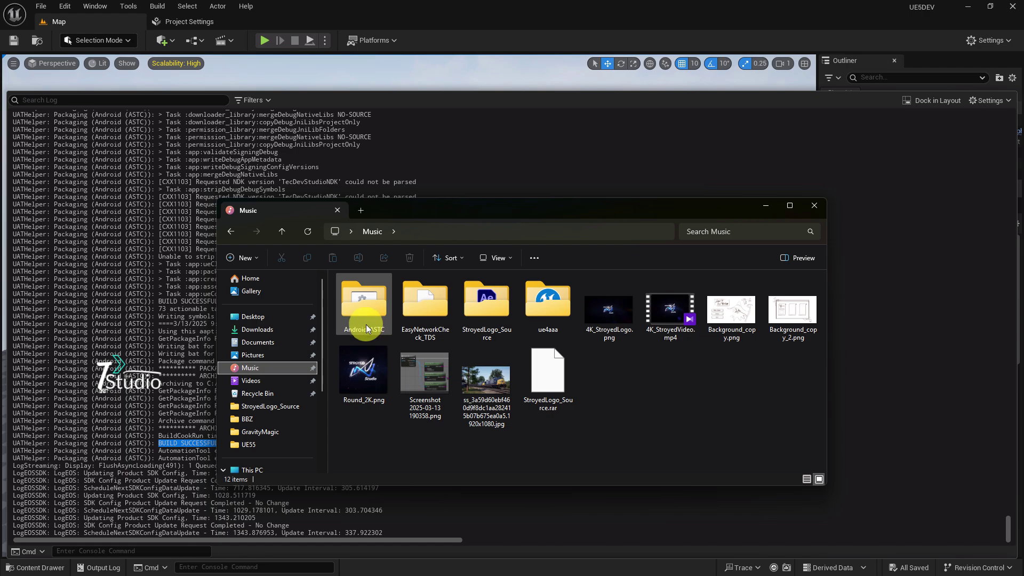
double_click(366, 326)
left_click(372, 303)
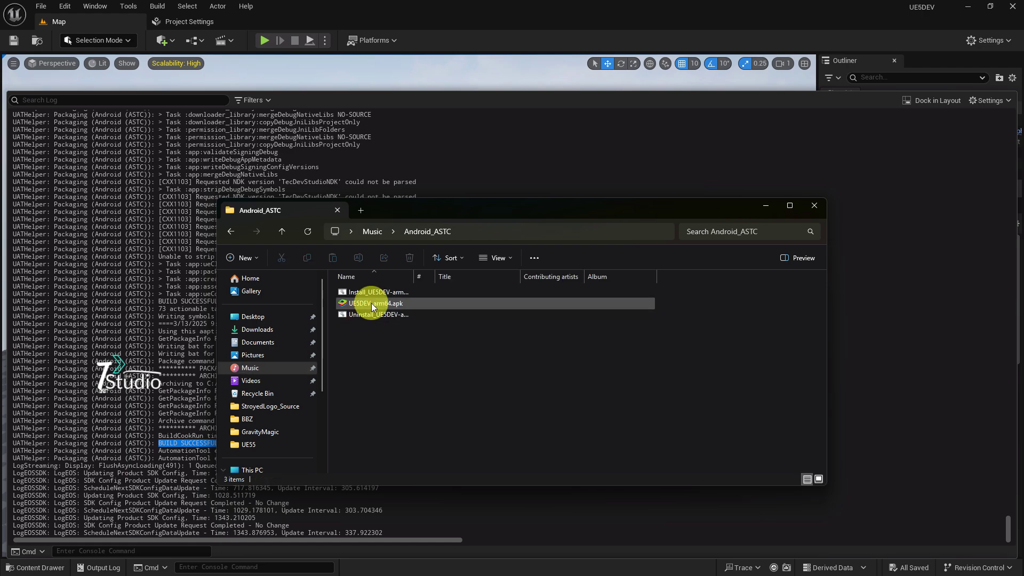
Step: Review the UESDEV-arm64.apk properties (226 MB), then close them and reposition the Explorer window
right_click(411, 309)
left_click(516, 295)
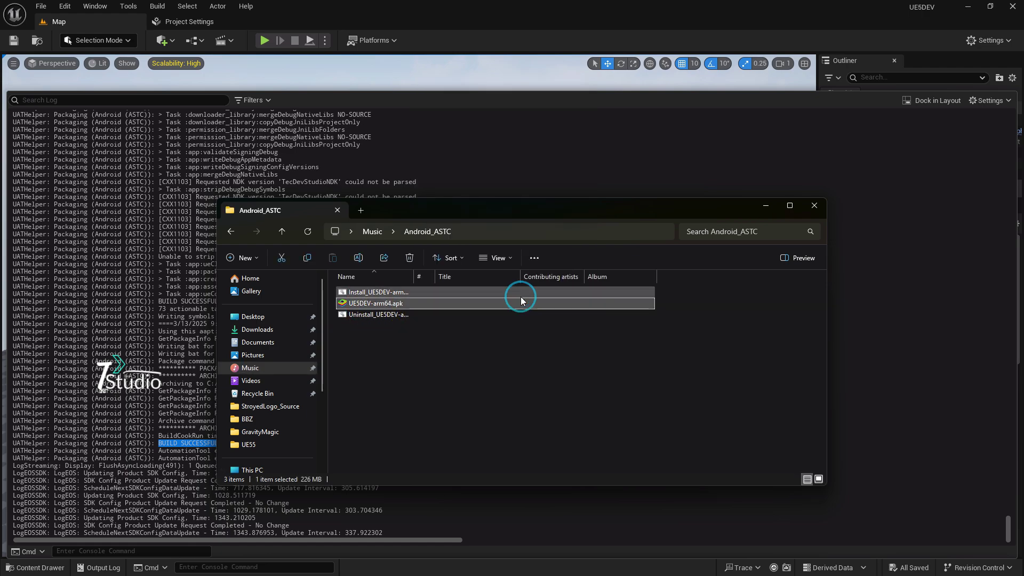
left_click(477, 283)
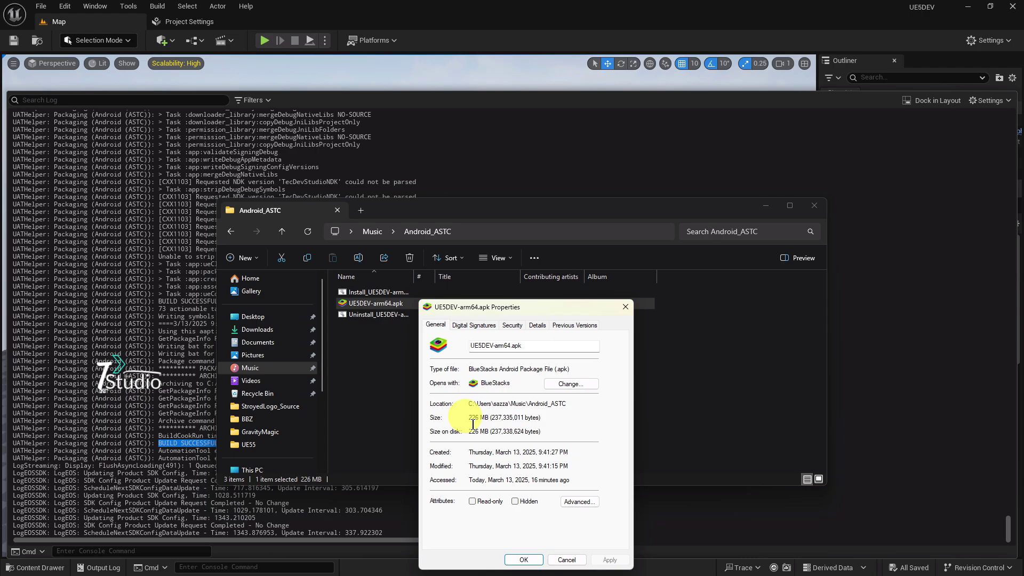
left_click(627, 309)
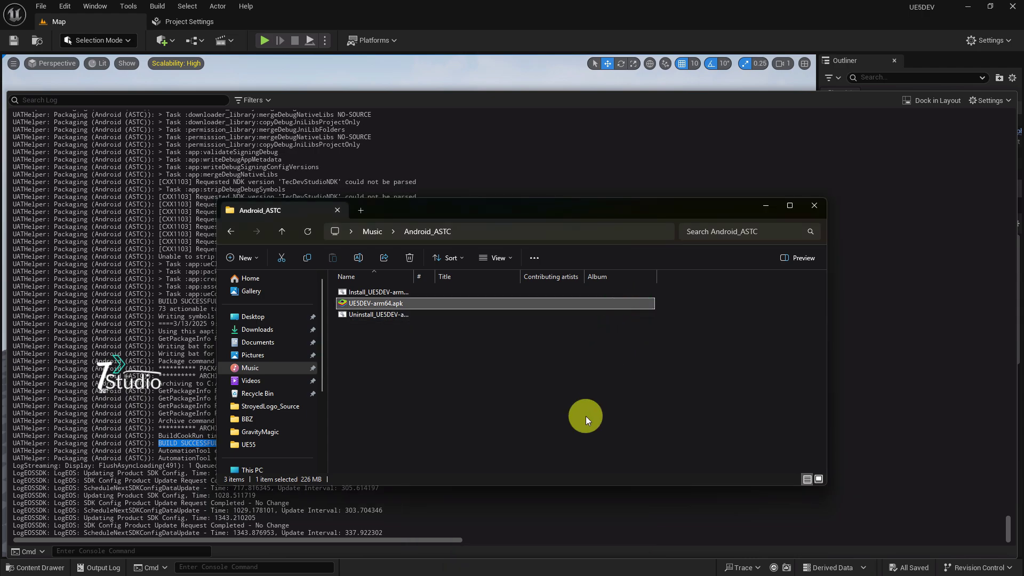
left_click(585, 416)
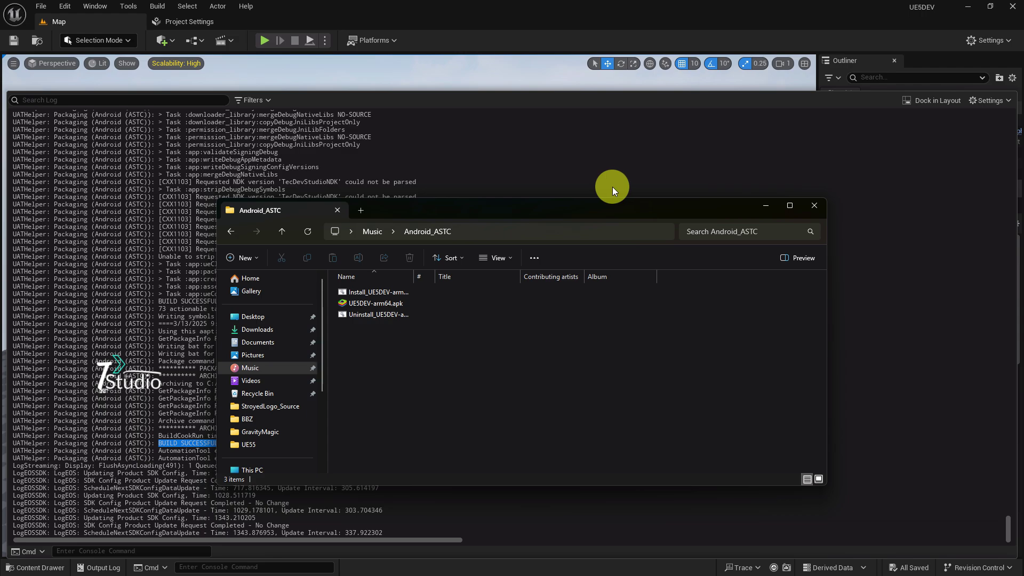
left_click_drag(488, 208, 682, 138)
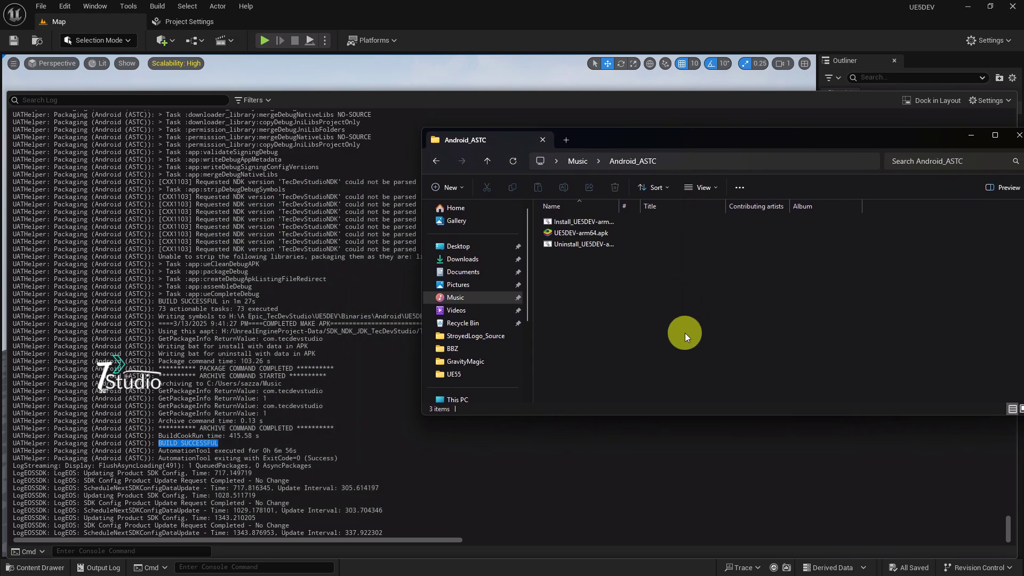